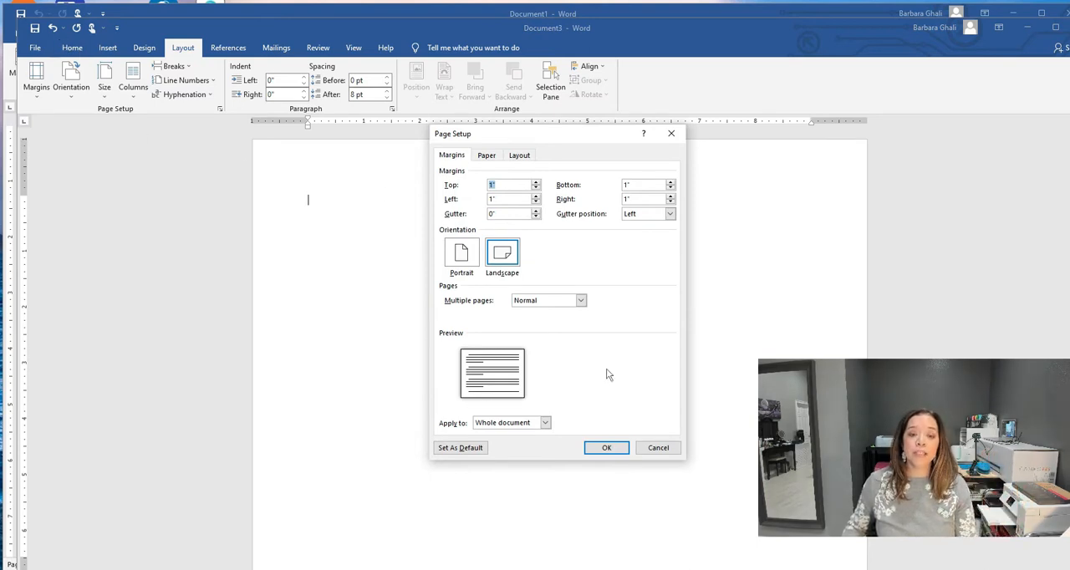
- Set the top, bottom, left and right page margins to 0, ignoring the printable-area limits
left_click(657, 447)
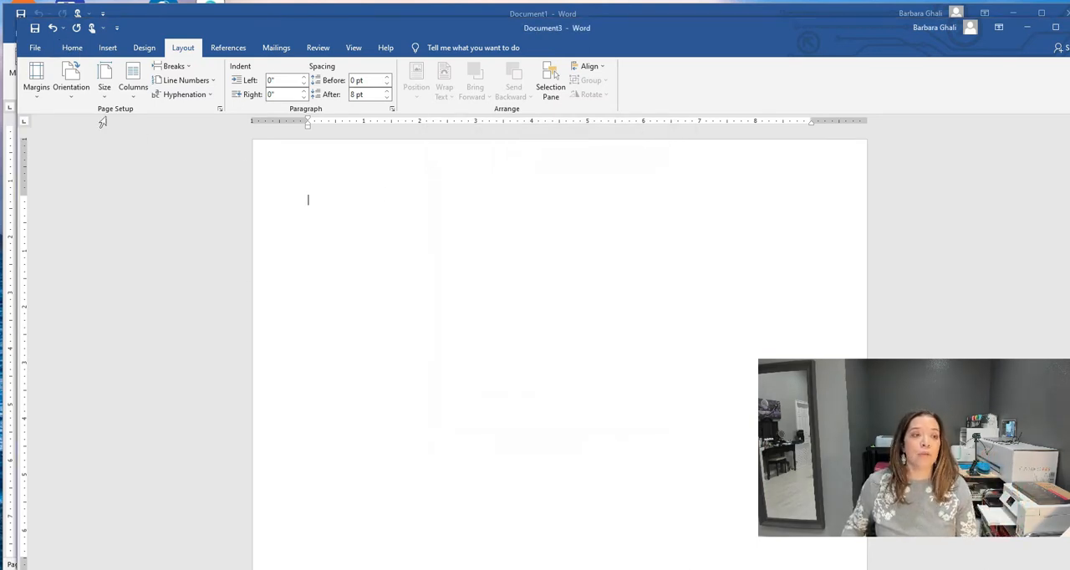
left_click(36, 84)
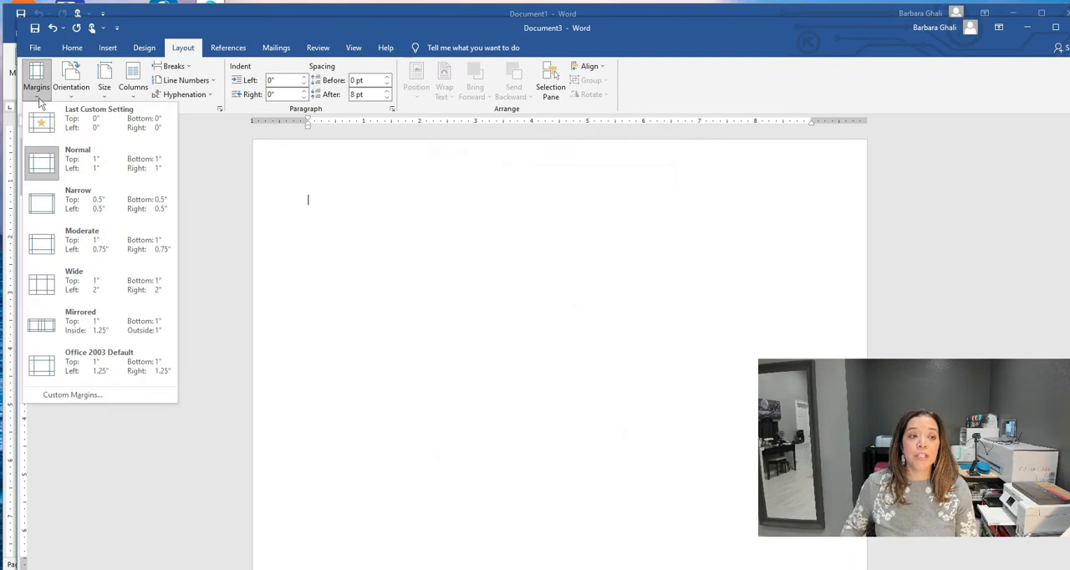
left_click(73, 396)
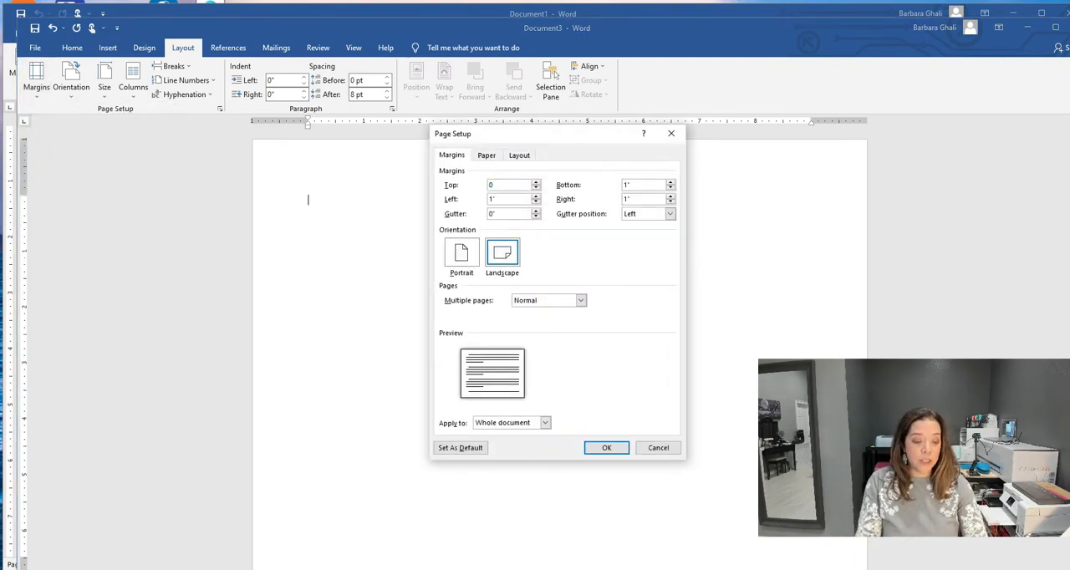
key("Tab")
type("0")
key("Tab")
type("0")
key("Tab")
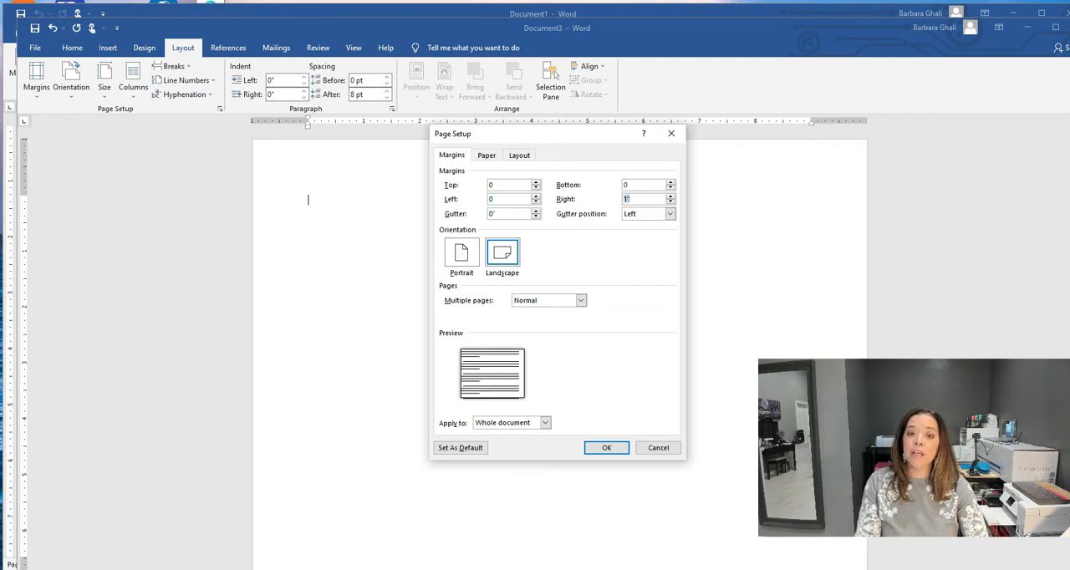
left_click(612, 451)
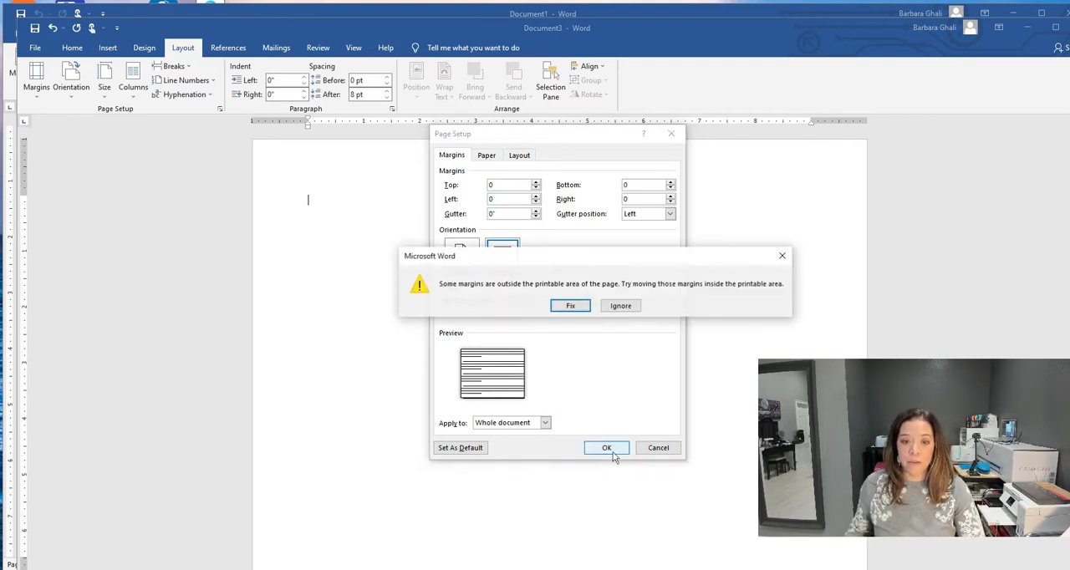
left_click(621, 306)
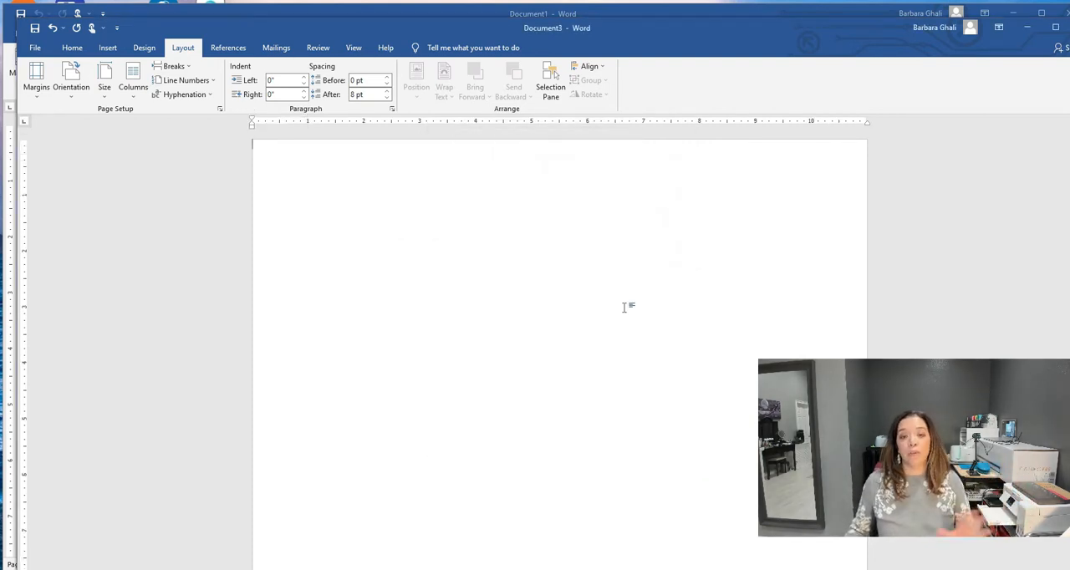
- Insert a 1-inch square shape near the upper-left corner of the page and give it no fill
left_click(103, 50)
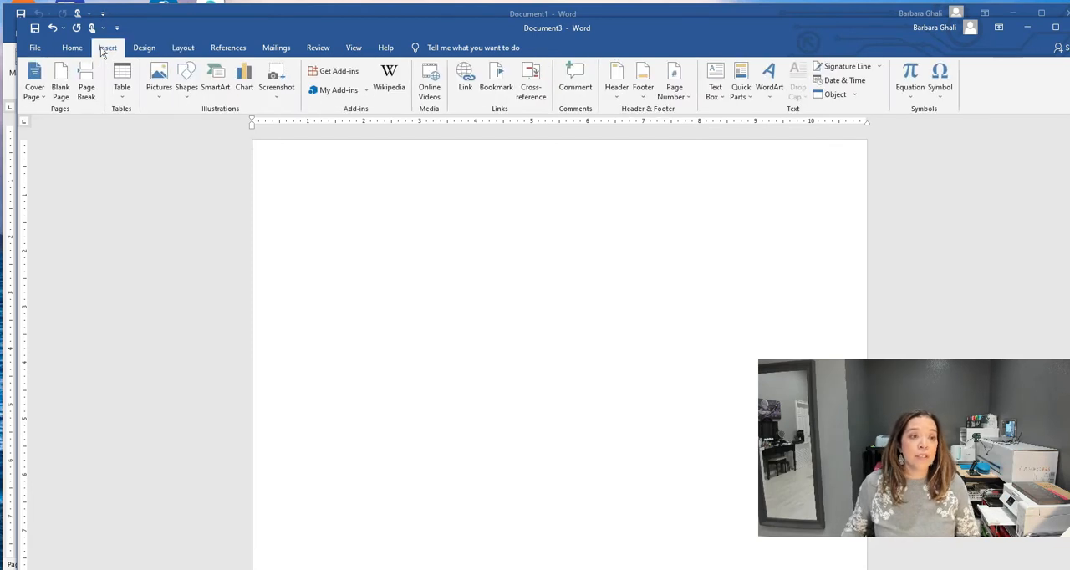
left_click(188, 92)
left_click(216, 122)
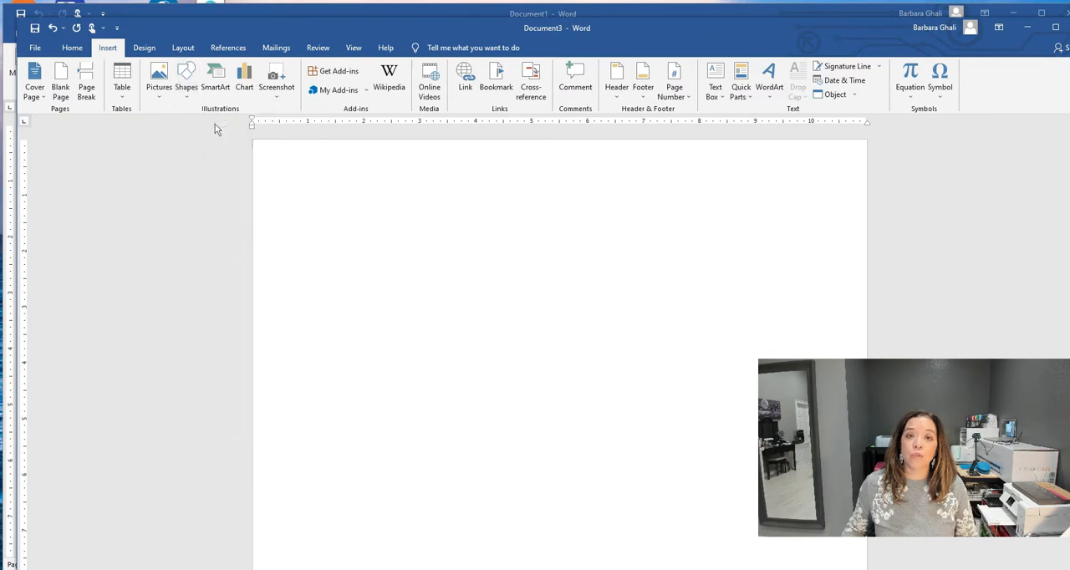
left_click(287, 190)
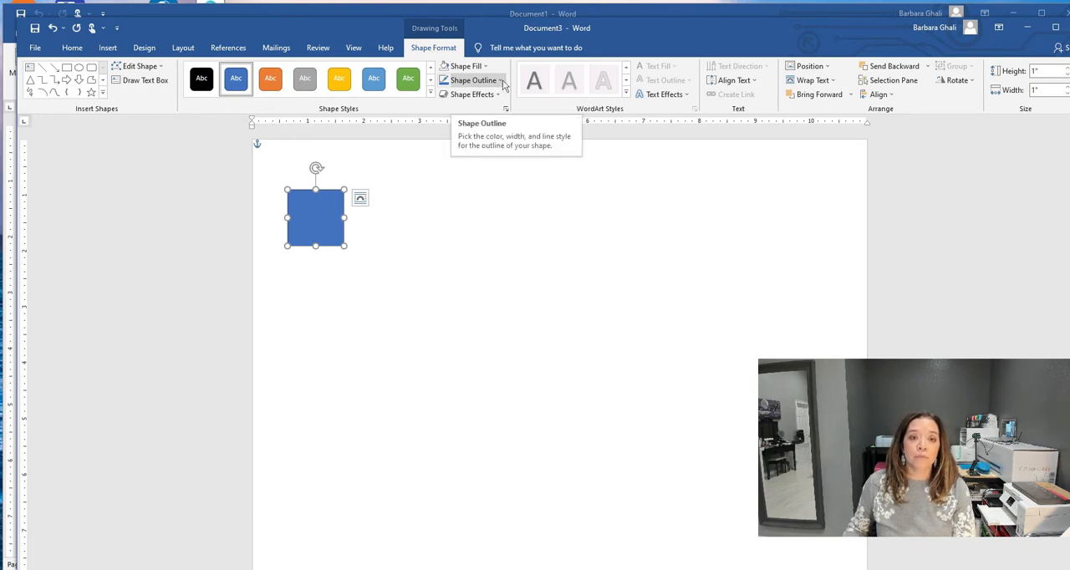
left_click(478, 68)
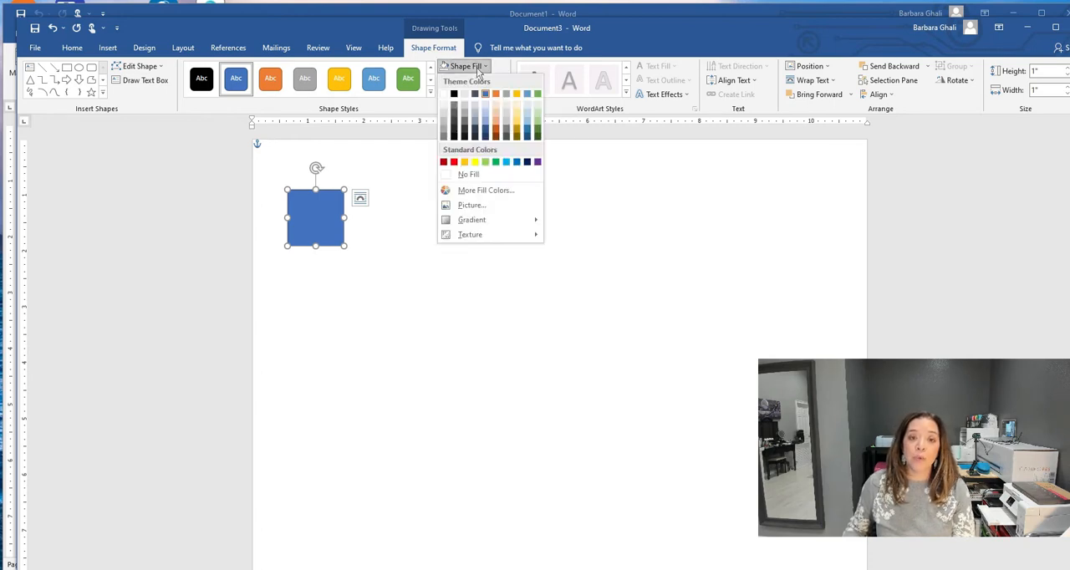
left_click(466, 174)
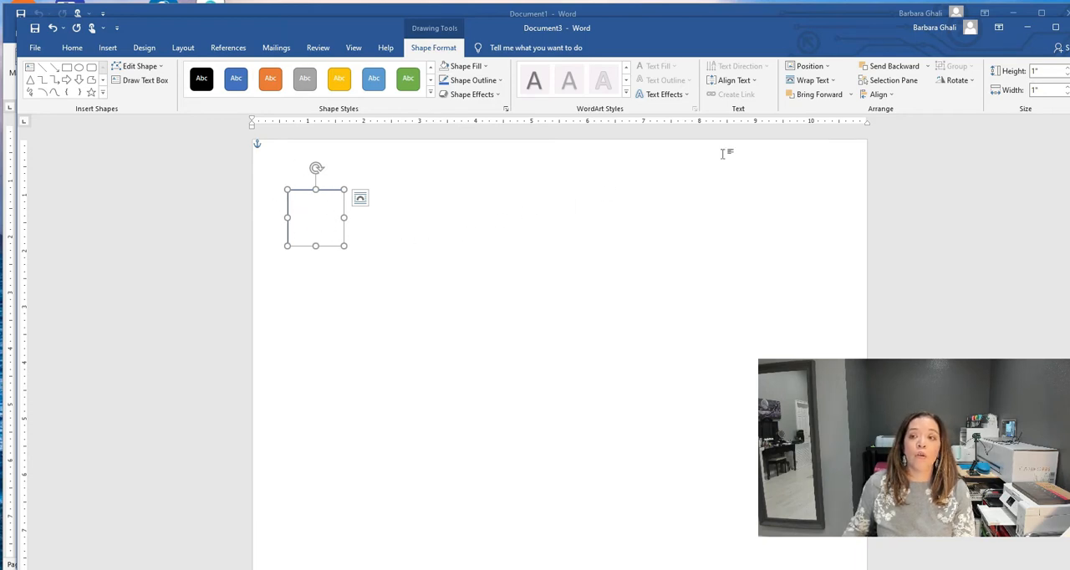
- Resize the unfilled shape to a height of 3.875 inches and a width of 9.56 inches
left_click(1049, 71)
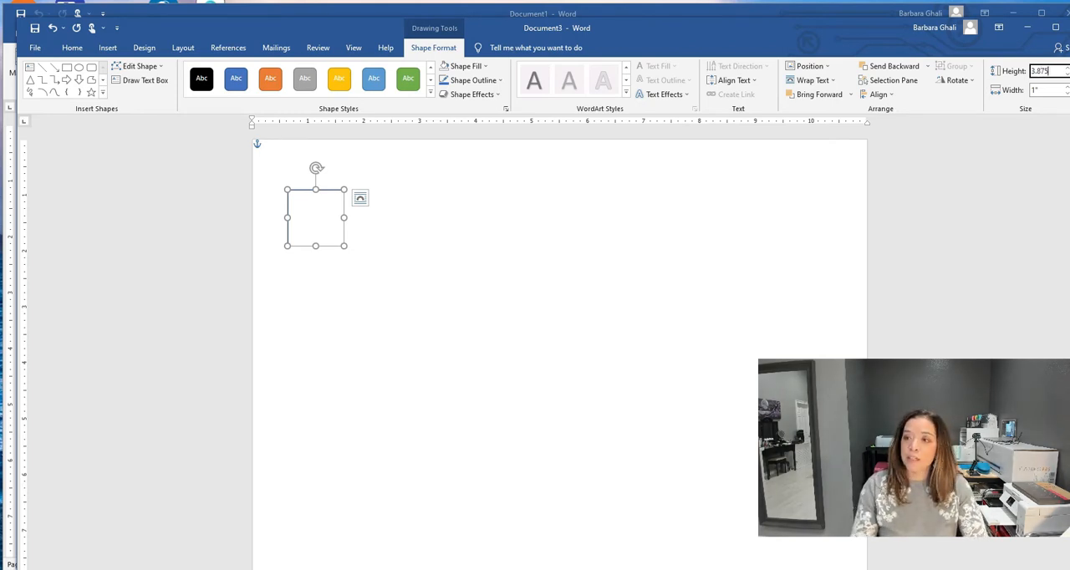
key("Tab")
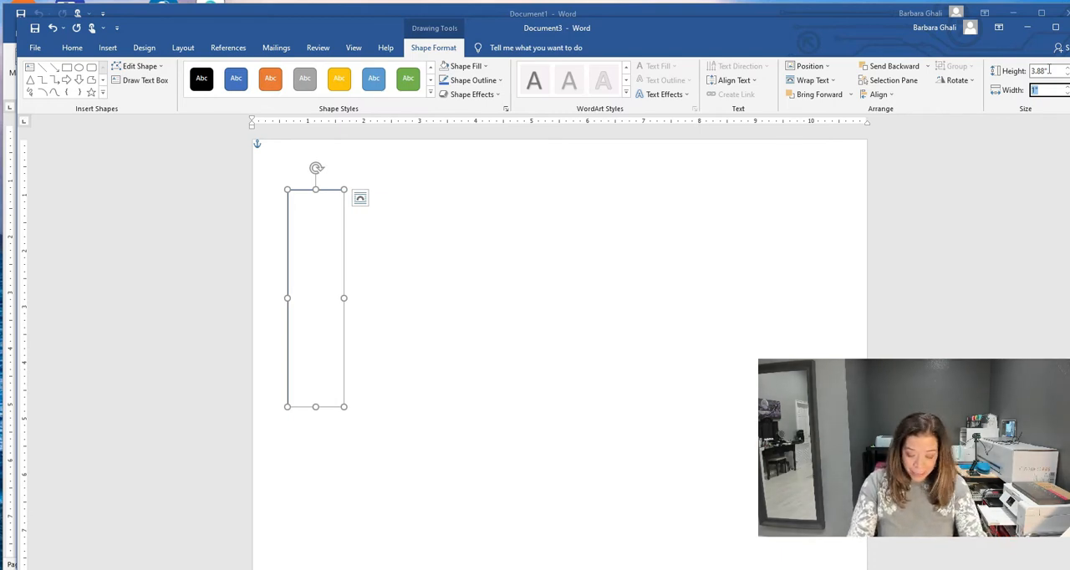
type("9.56")
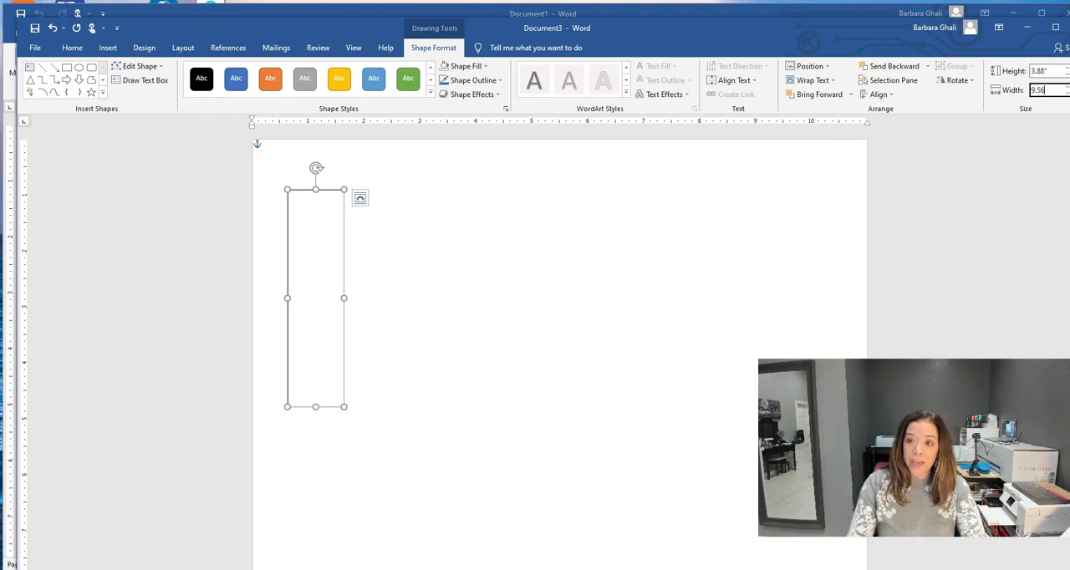
key("Return")
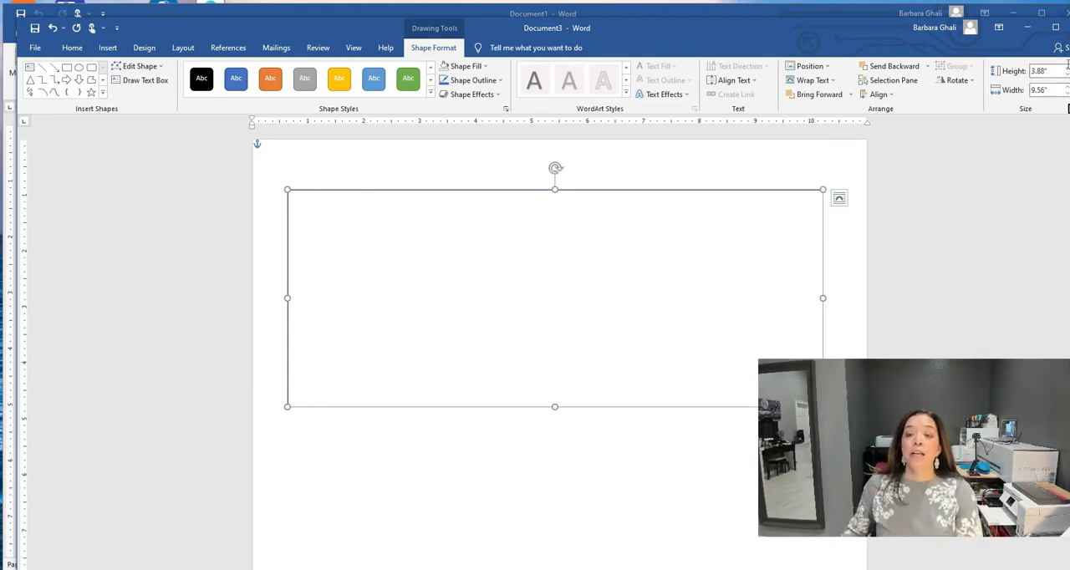
- Set the rectangle behind text with its position fixed on the page, and move it flush into the page's upper-left corner
left_click(839, 201)
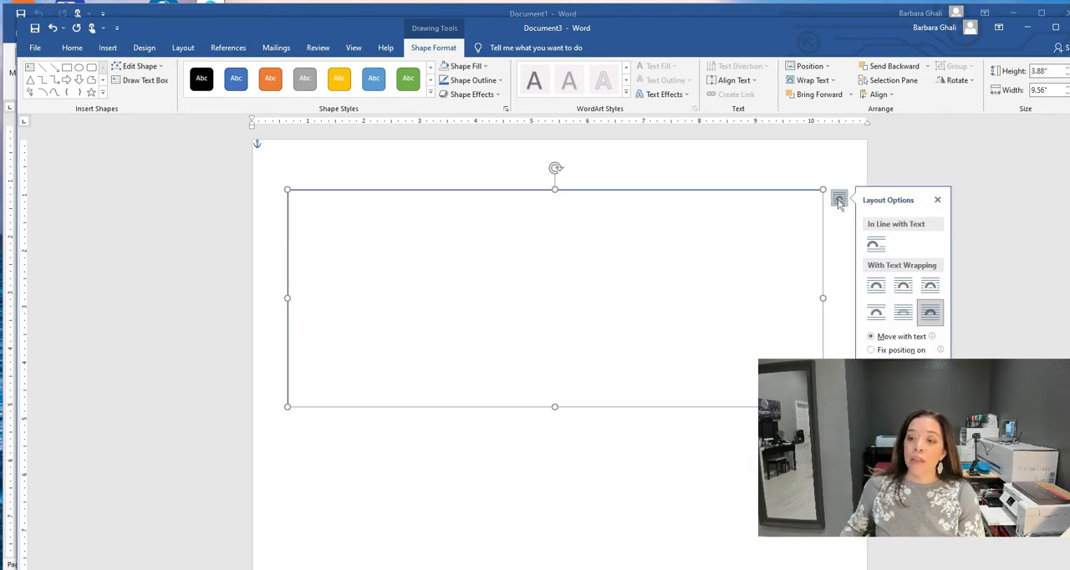
left_click_drag(942, 372, 954, 411)
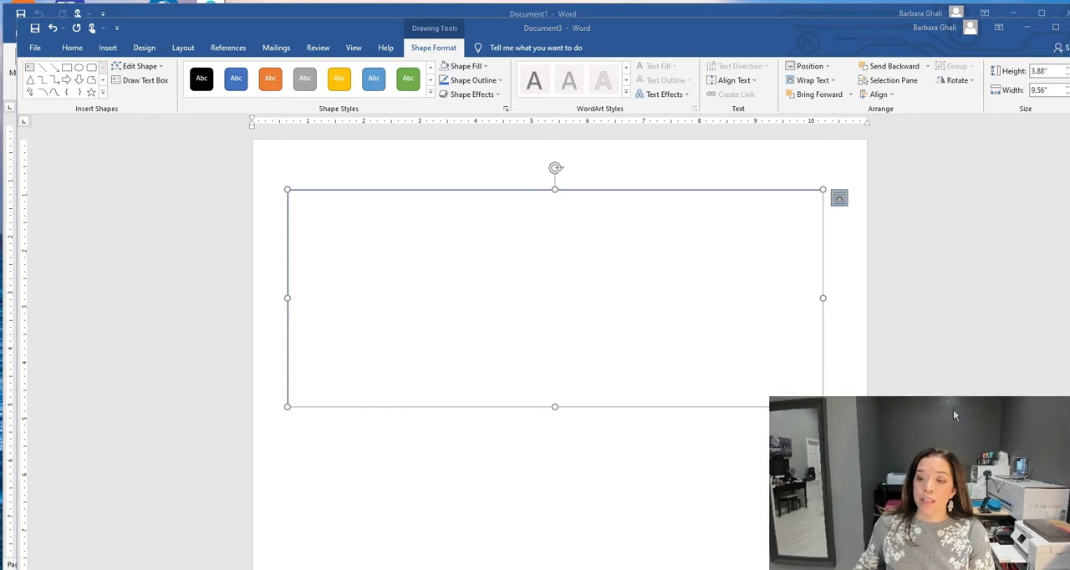
left_click(840, 200)
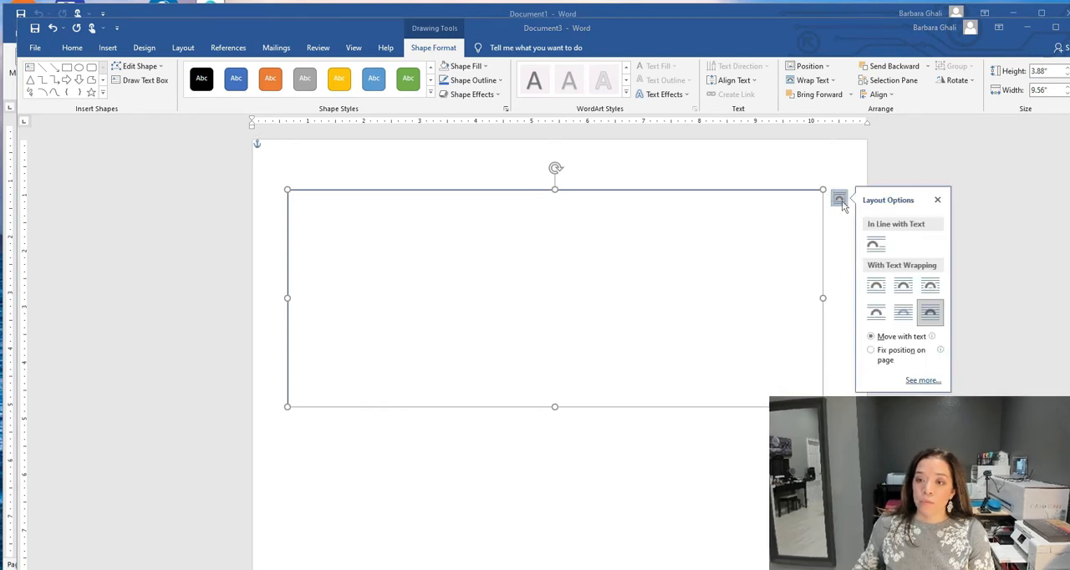
left_click(902, 314)
left_click(871, 352)
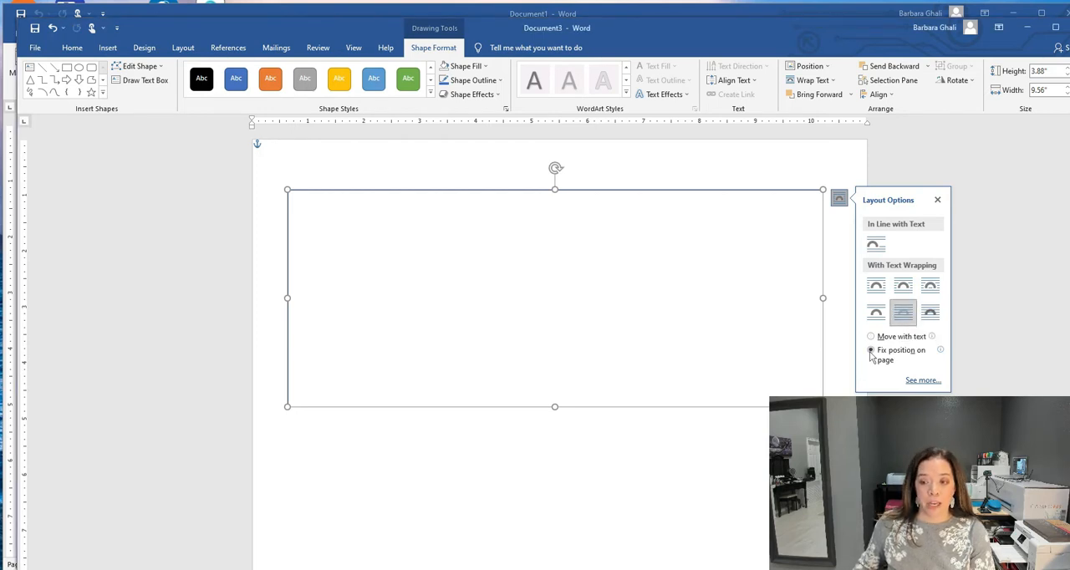
left_click(937, 200)
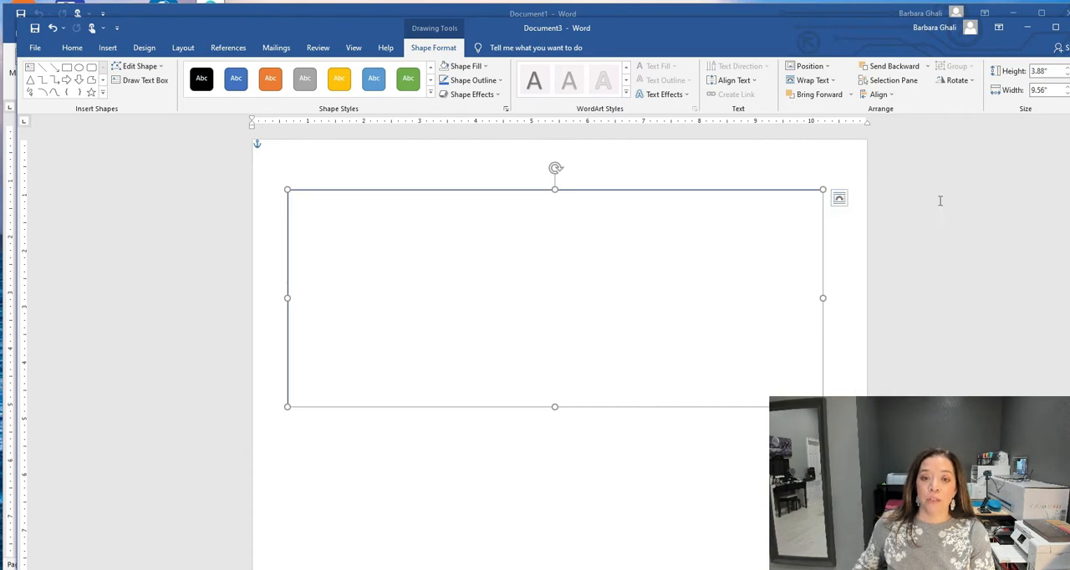
left_click_drag(506, 191, 466, 138)
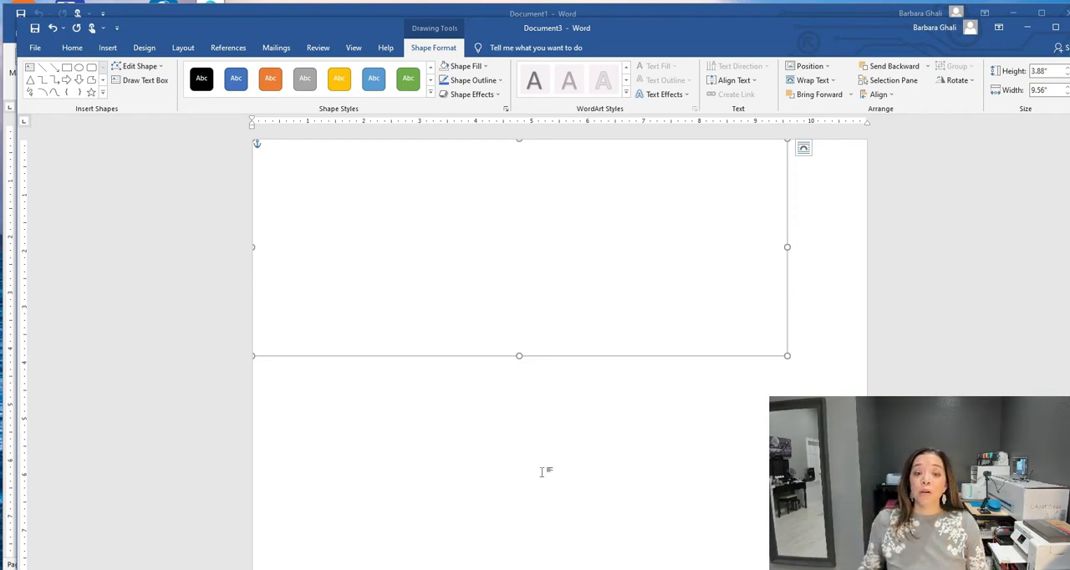
left_click(580, 436)
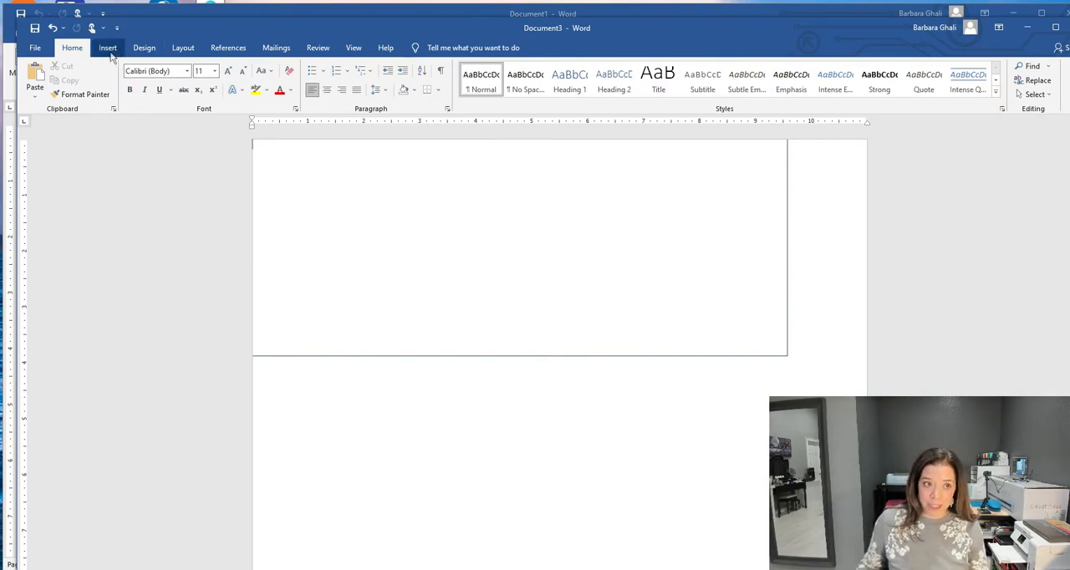
- Insert the picture "turnedyellow (2021_02_28 18_54_21 UTC)" from the Desktop folder on this device
left_click(108, 48)
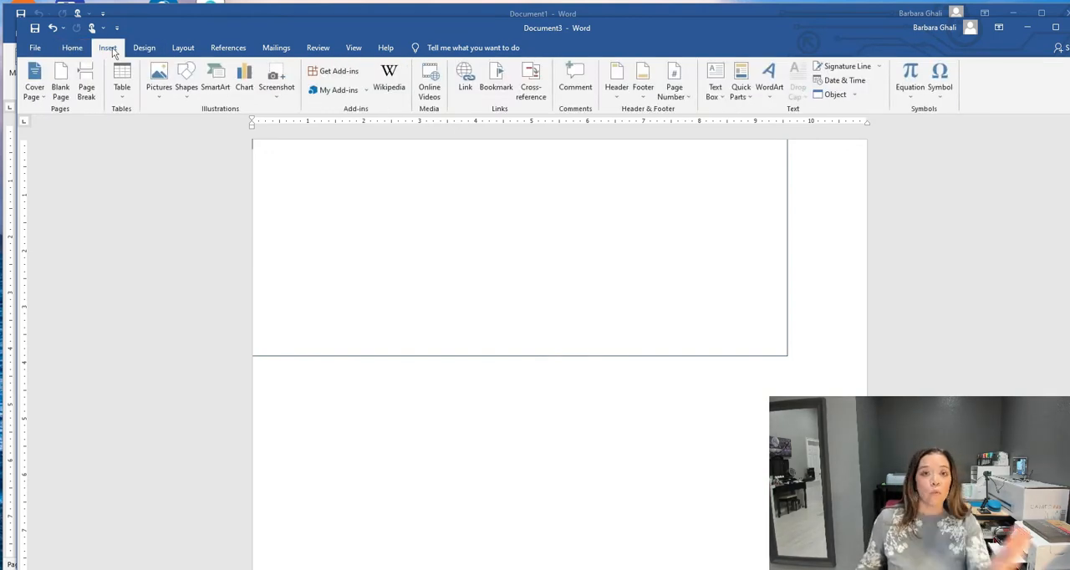
left_click(159, 97)
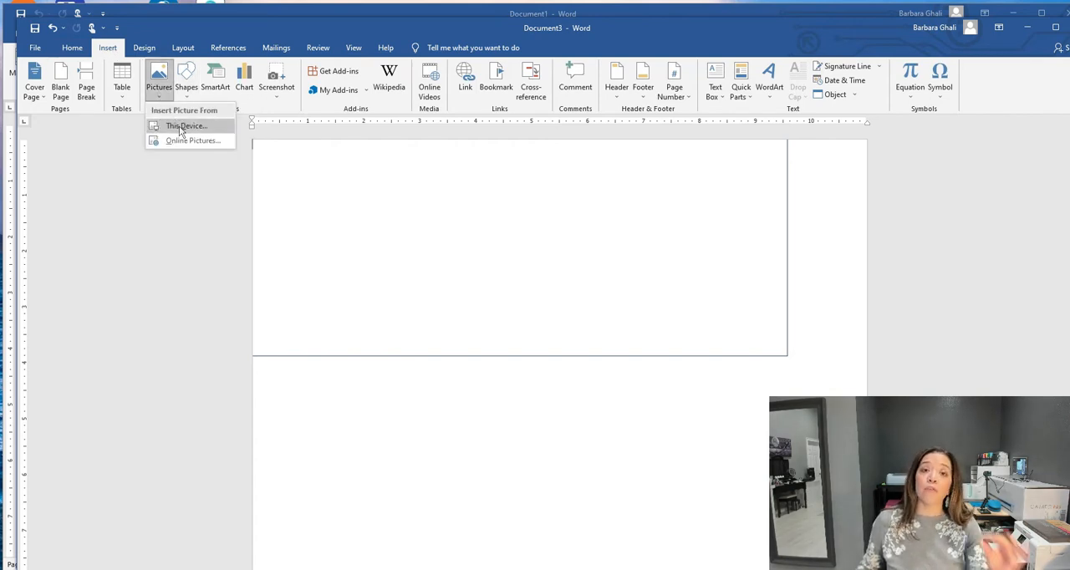
left_click(180, 127)
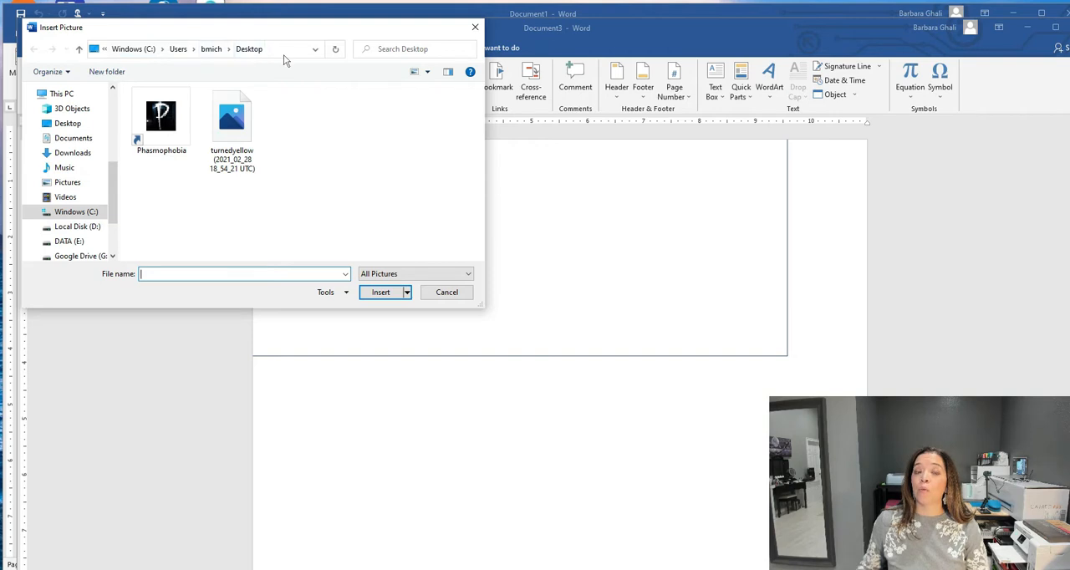
left_click(231, 126)
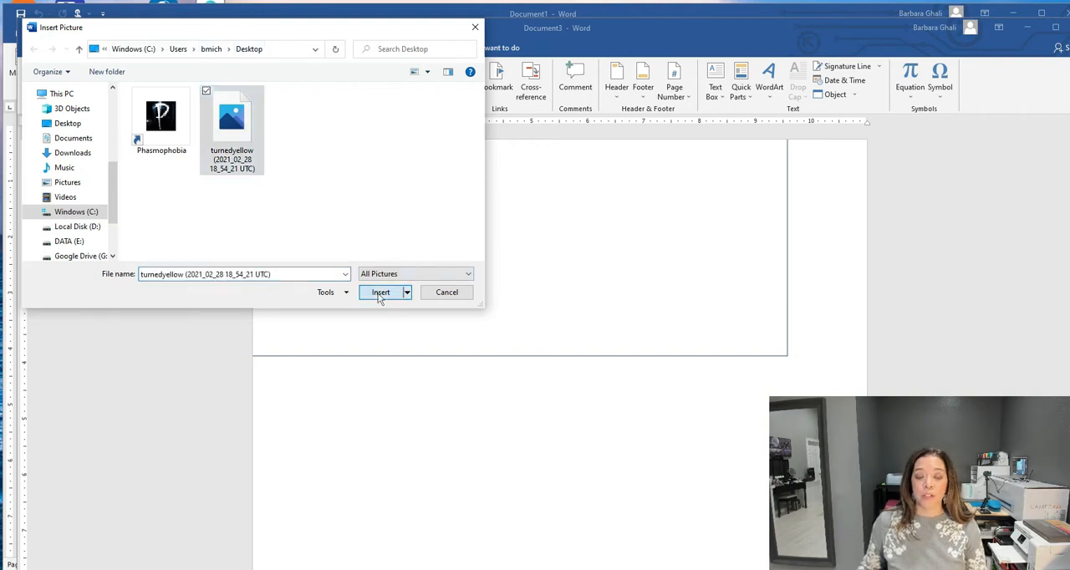
left_click(378, 299)
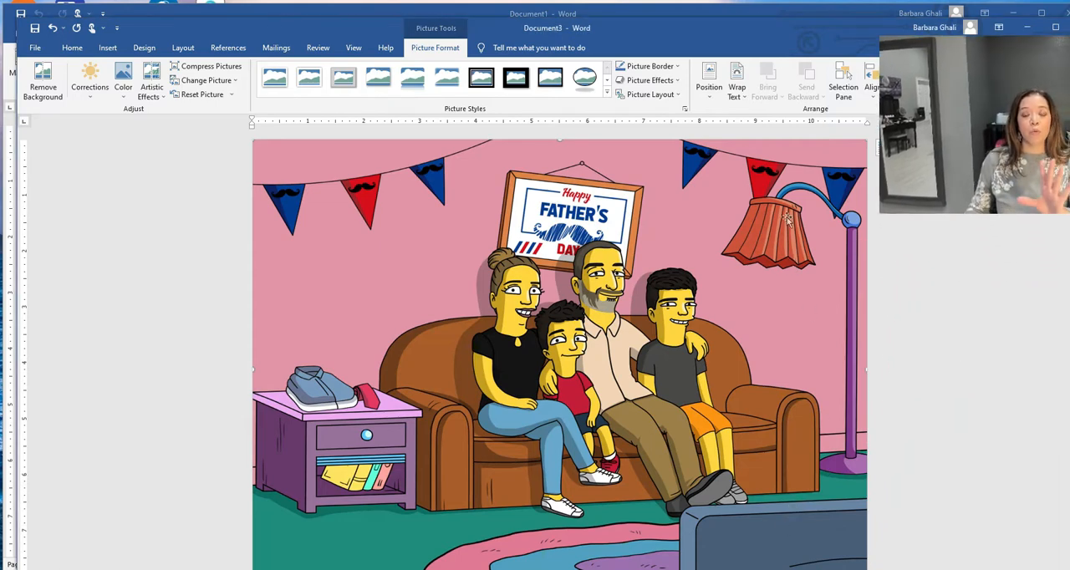
- Scale the picture down proportionally to the rectangle's height, about 5.2 inches wide, and paste a copy beside it
scroll(851, 467, "down", 1)
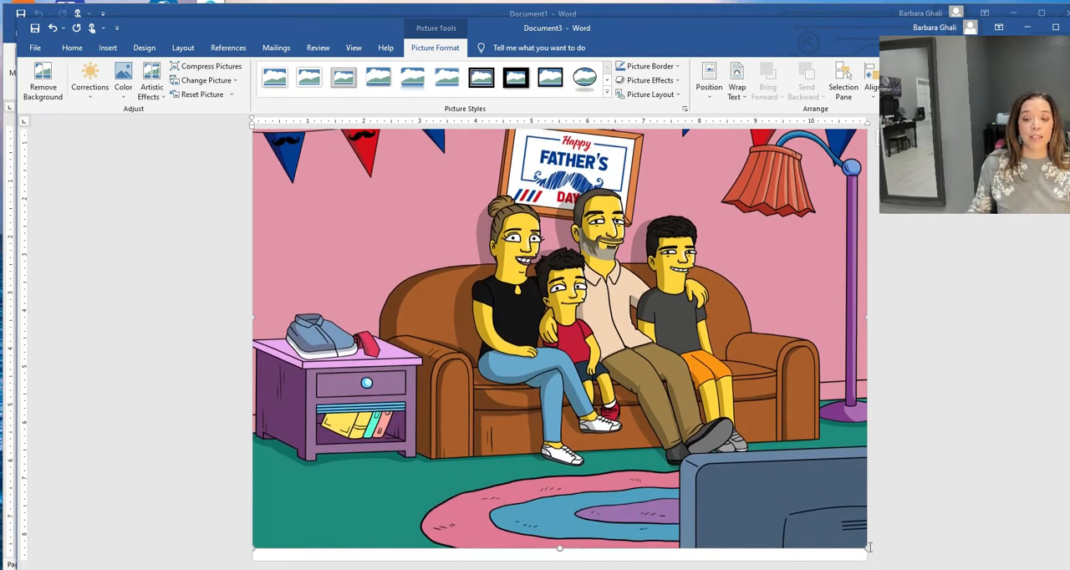
left_click_drag(830, 518, 541, 261)
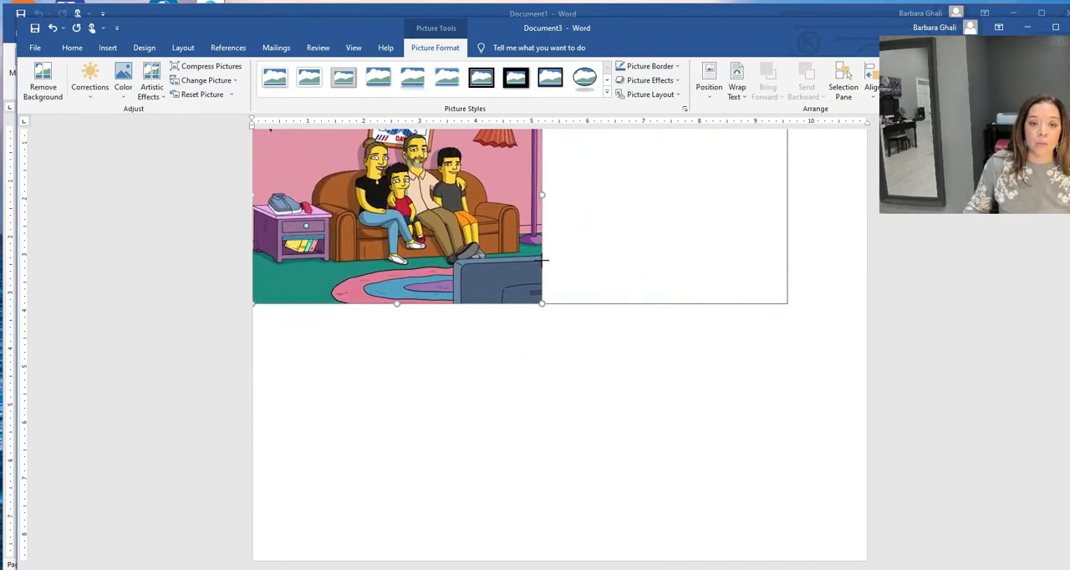
scroll(621, 452, "up", 2)
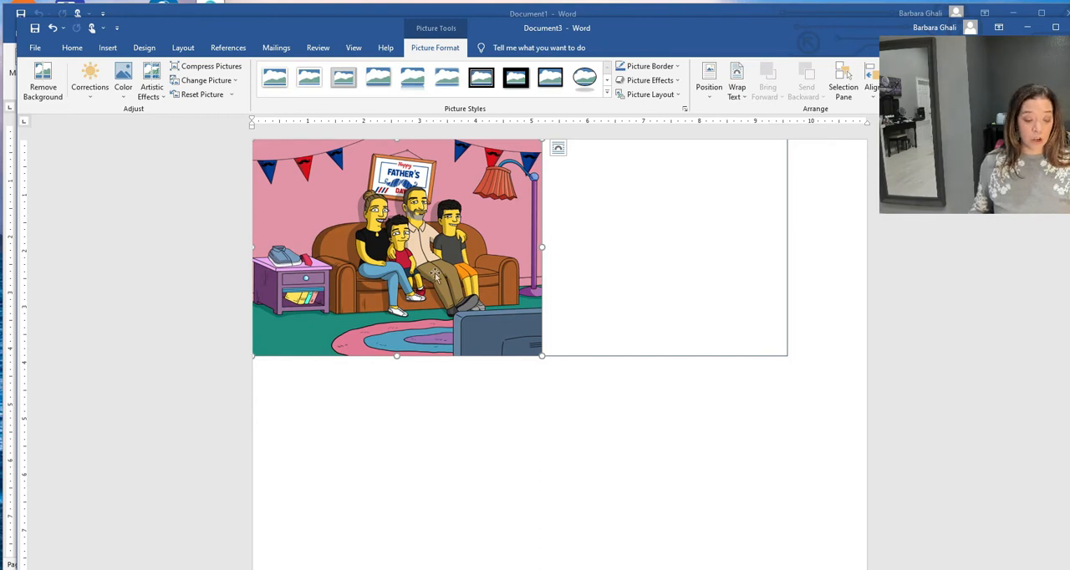
key("ctrl+v")
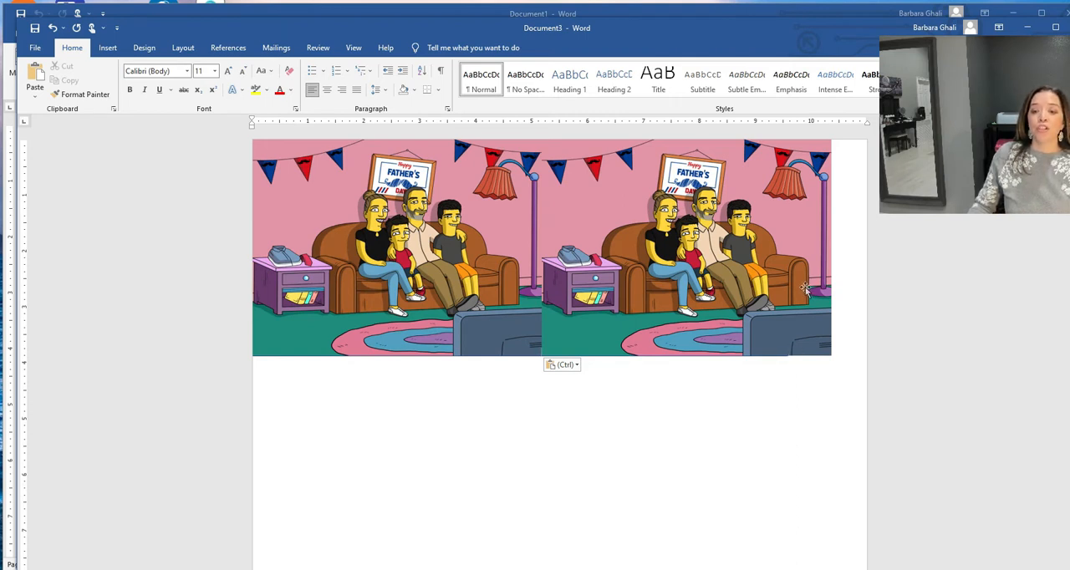
- Set the copied picture behind text with a fixed page position, and shift it left to align its right edge with the rectangle's
left_click(771, 234)
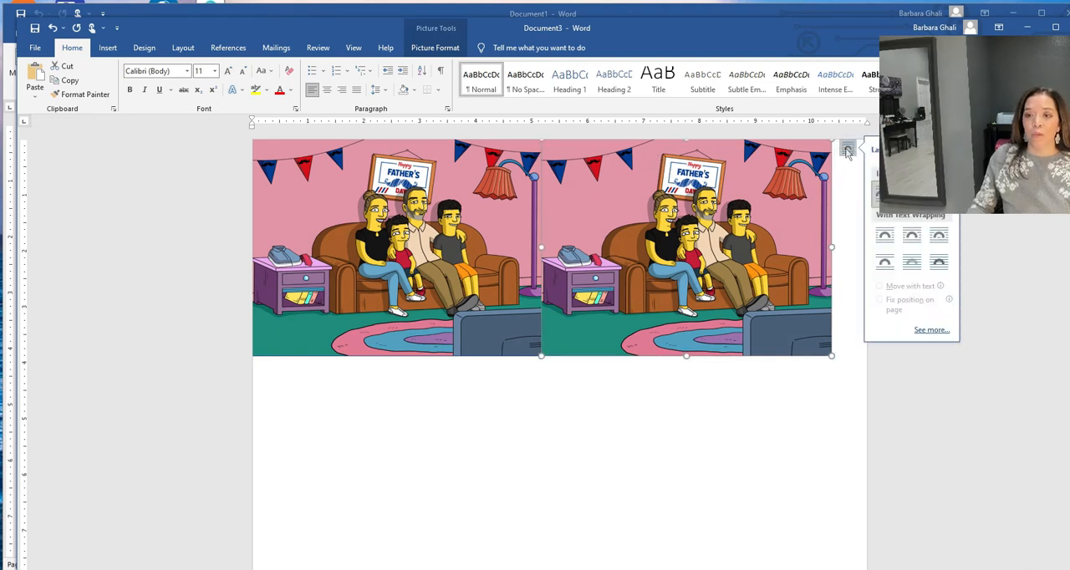
left_click(912, 264)
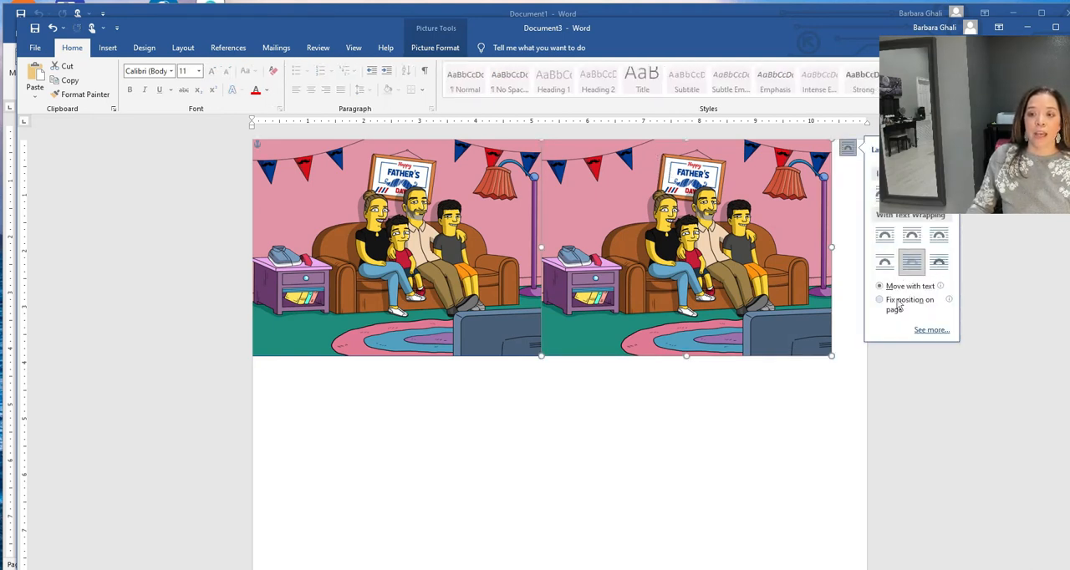
left_click(899, 306)
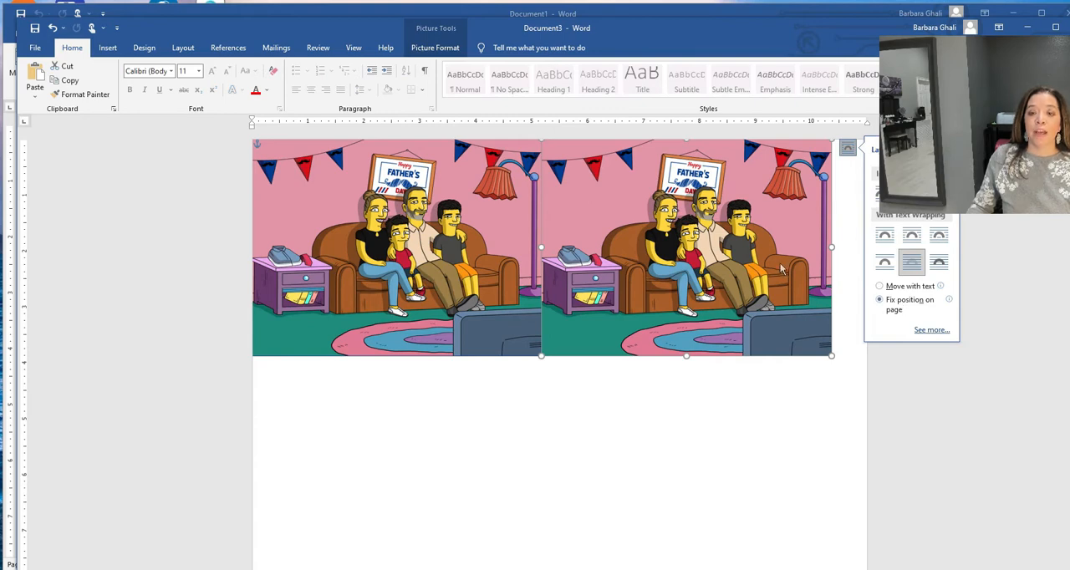
left_click_drag(779, 266, 736, 258)
left_click(709, 456)
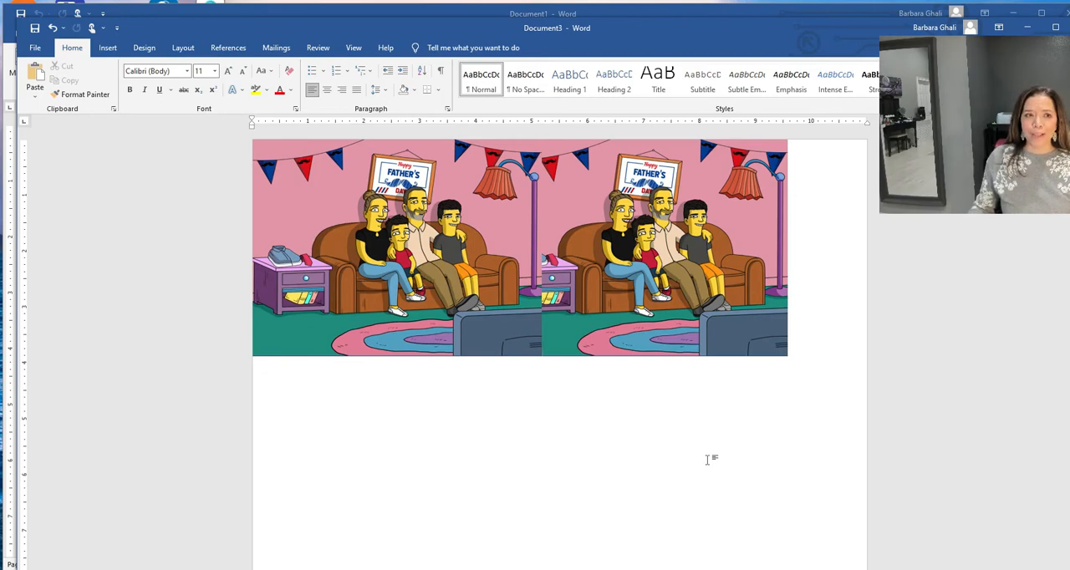
- In the printer properties for this document, turn off High Speed and turn on Mirror Image
left_click(36, 48)
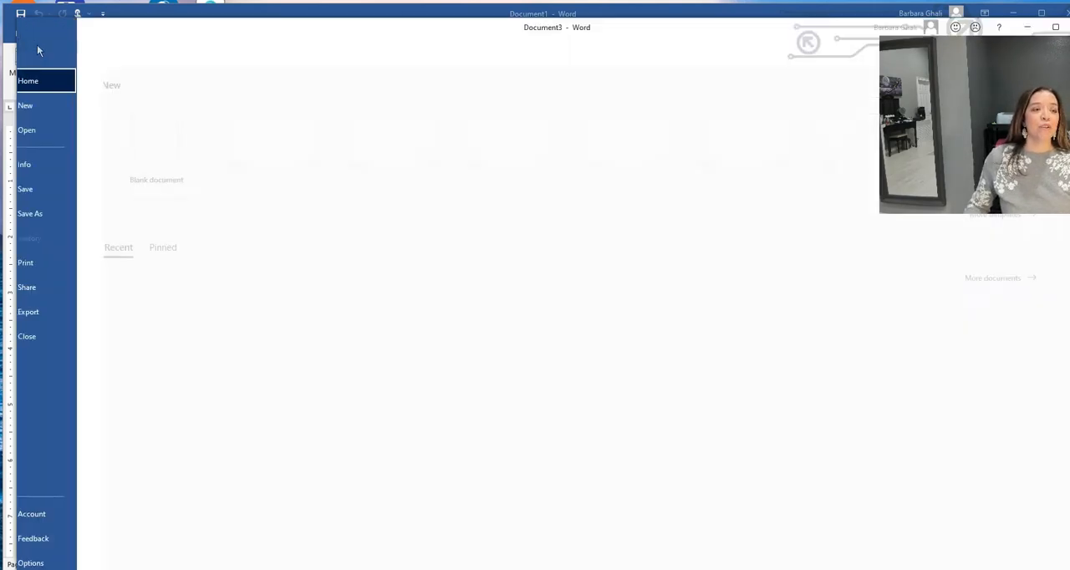
left_click(67, 264)
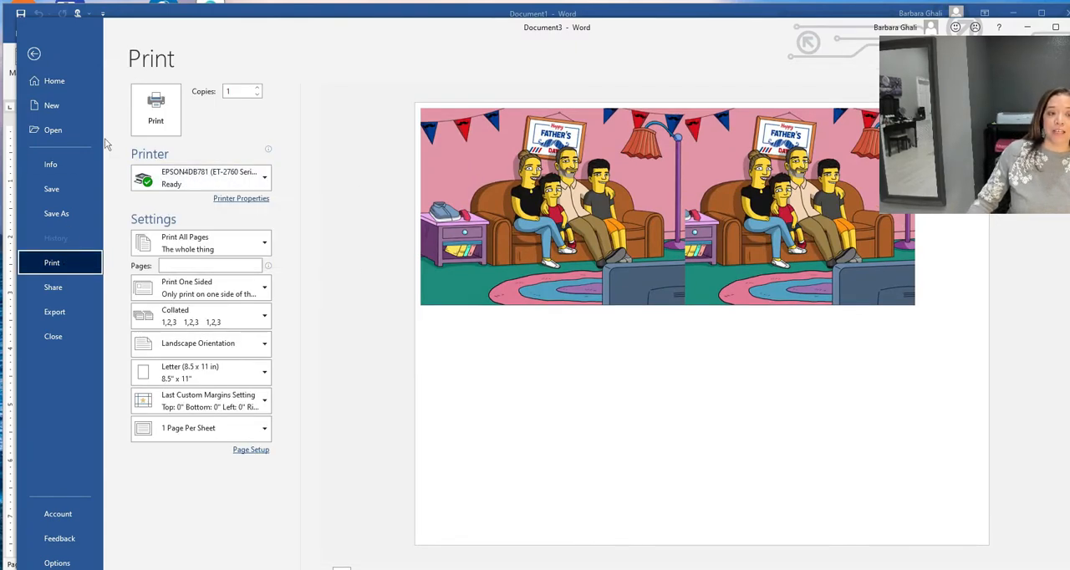
left_click(235, 198)
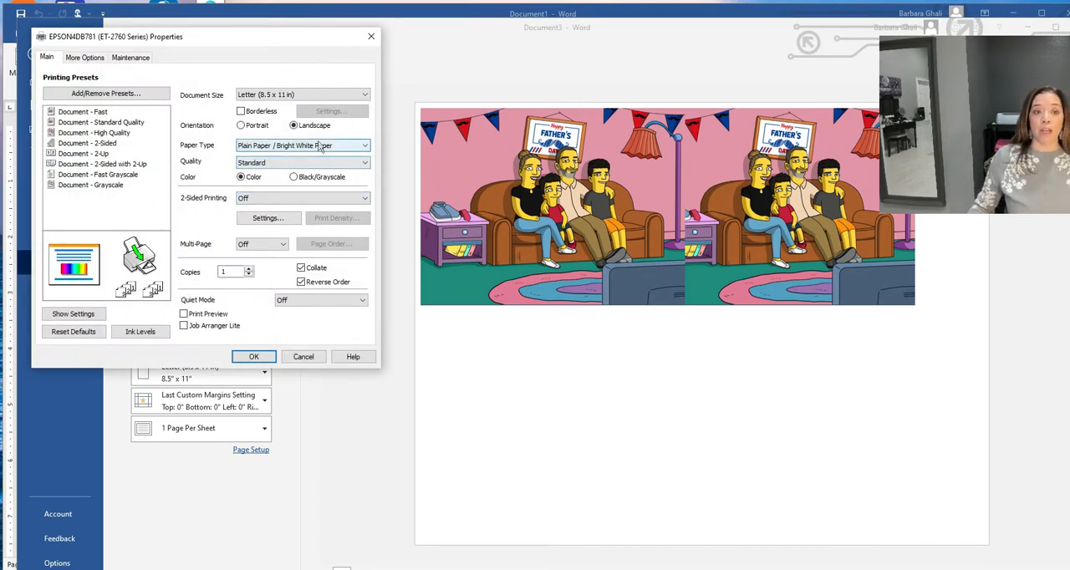
left_click(86, 59)
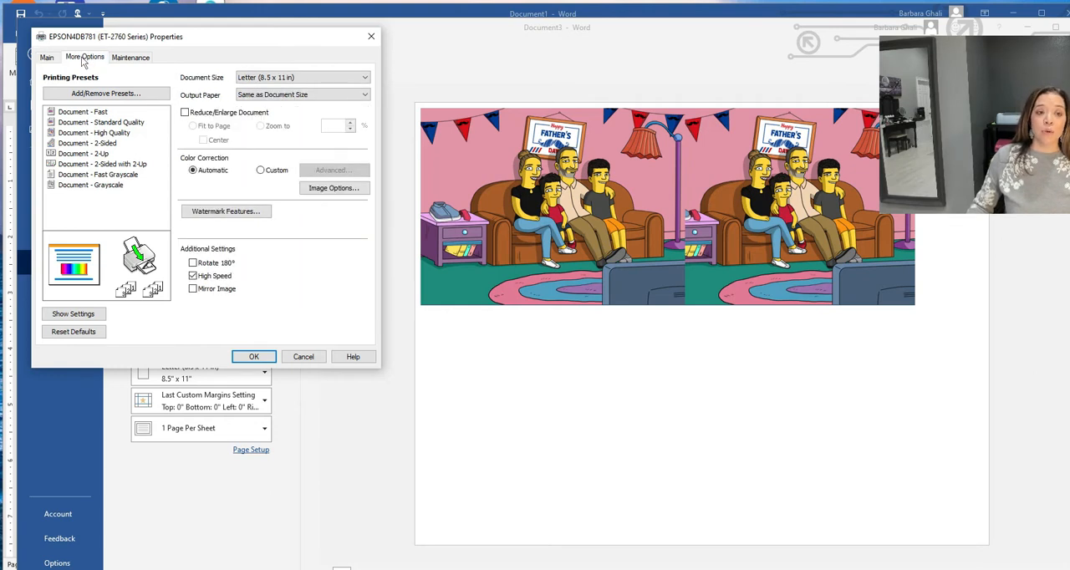
left_click(193, 276)
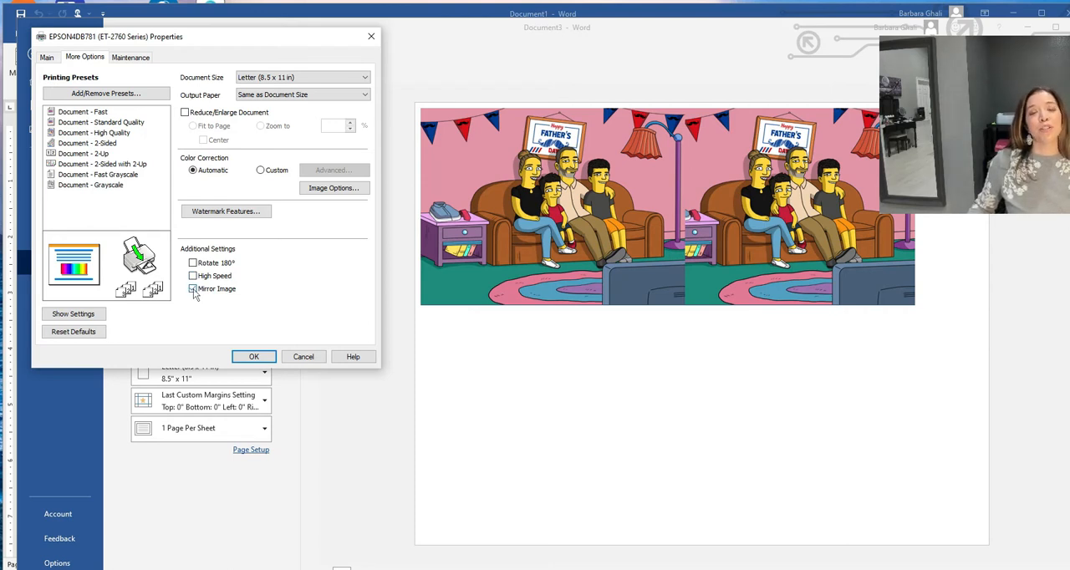
left_click(193, 289)
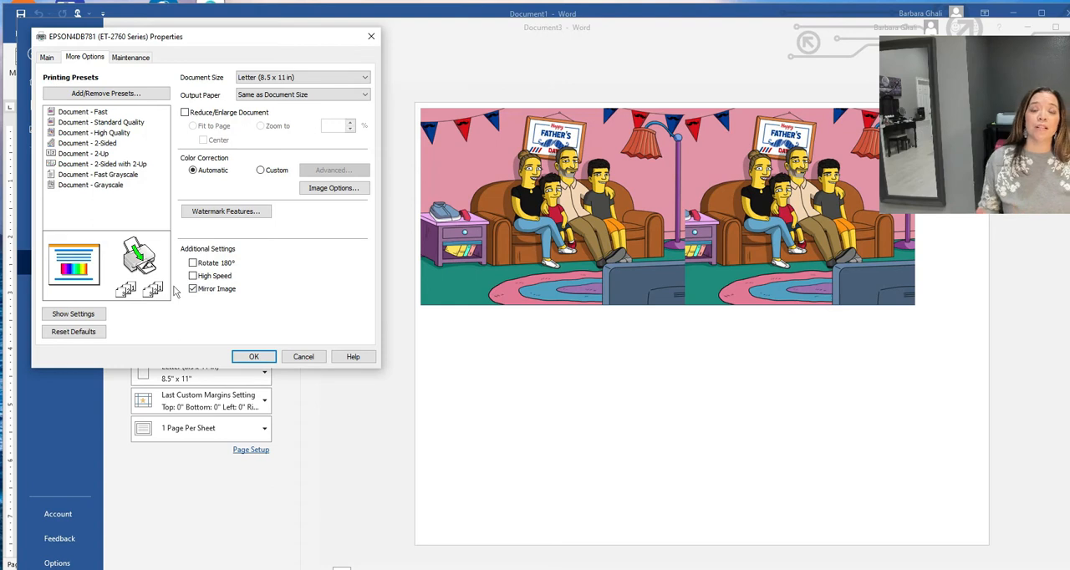
left_click(334, 187)
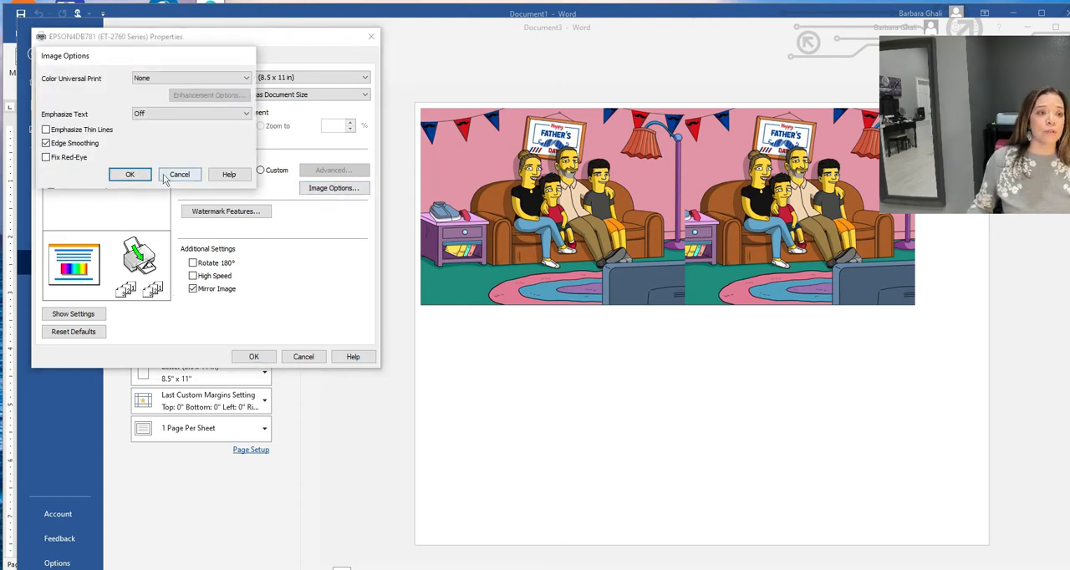
left_click(178, 173)
- Switch the printer's color correction to Custom and set its color mode to Adobe RGB
left_click(260, 169)
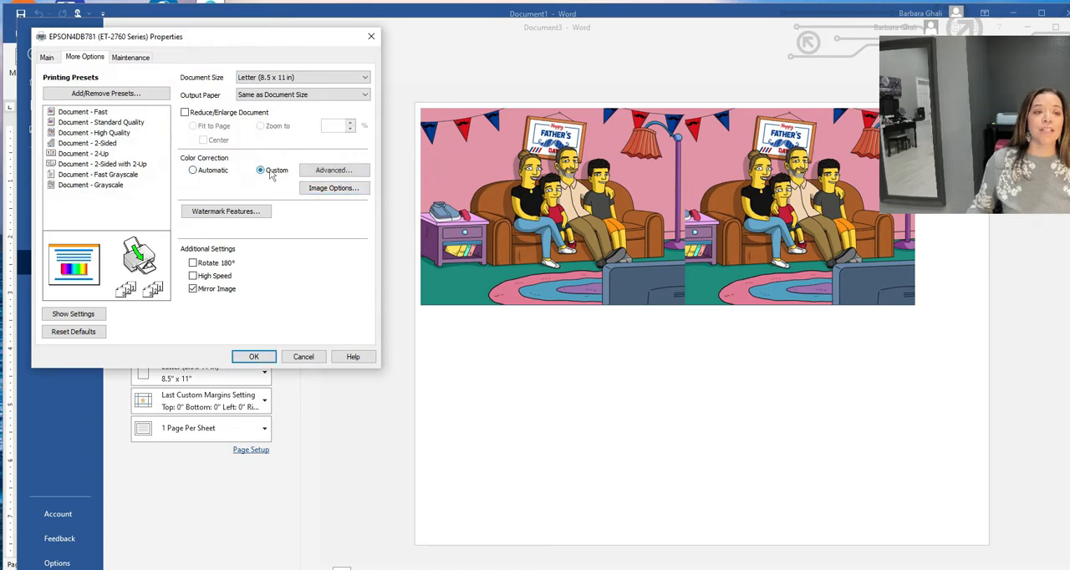
left_click(320, 170)
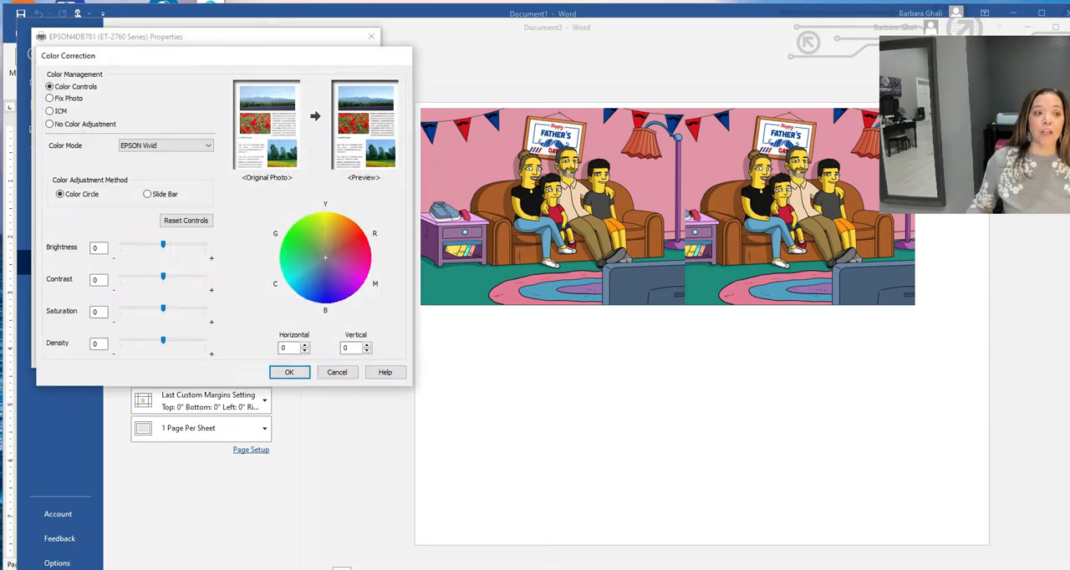
left_click(149, 148)
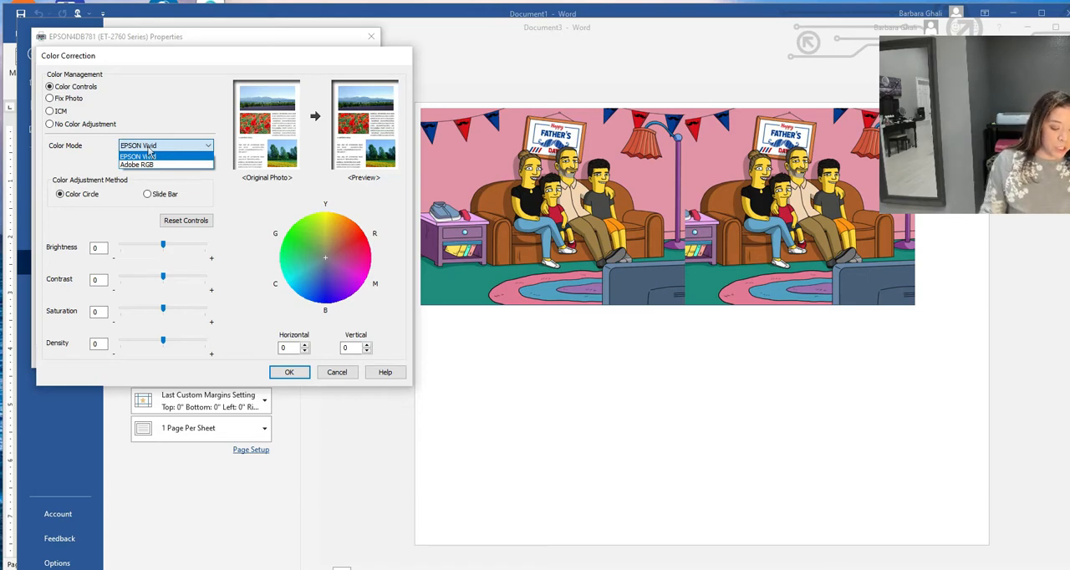
left_click(145, 165)
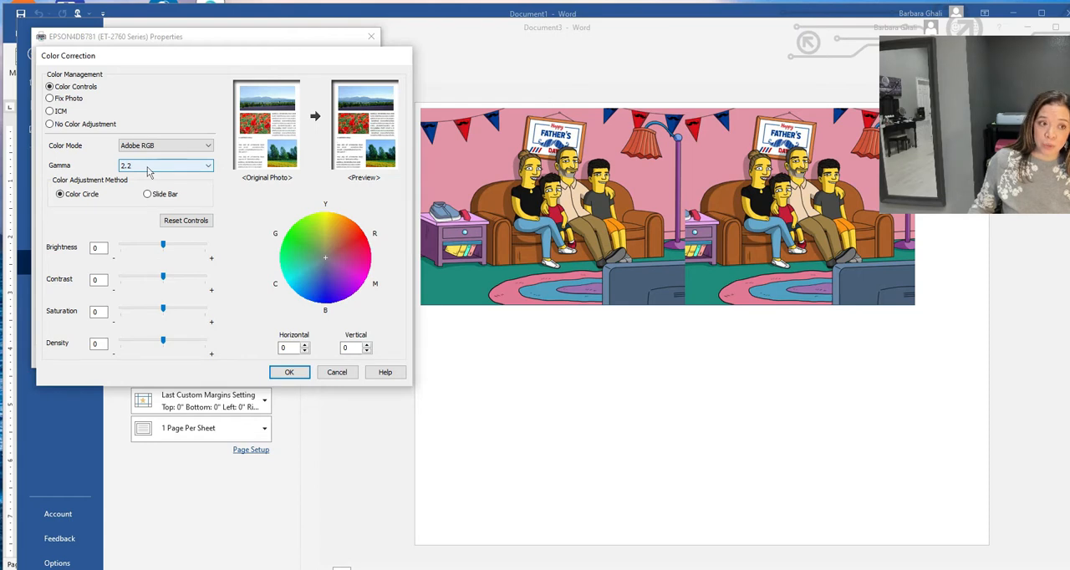
- Set the color correction to brightness 9, contrast 7, saturation 15 and density 4, and apply it
left_click(96, 248)
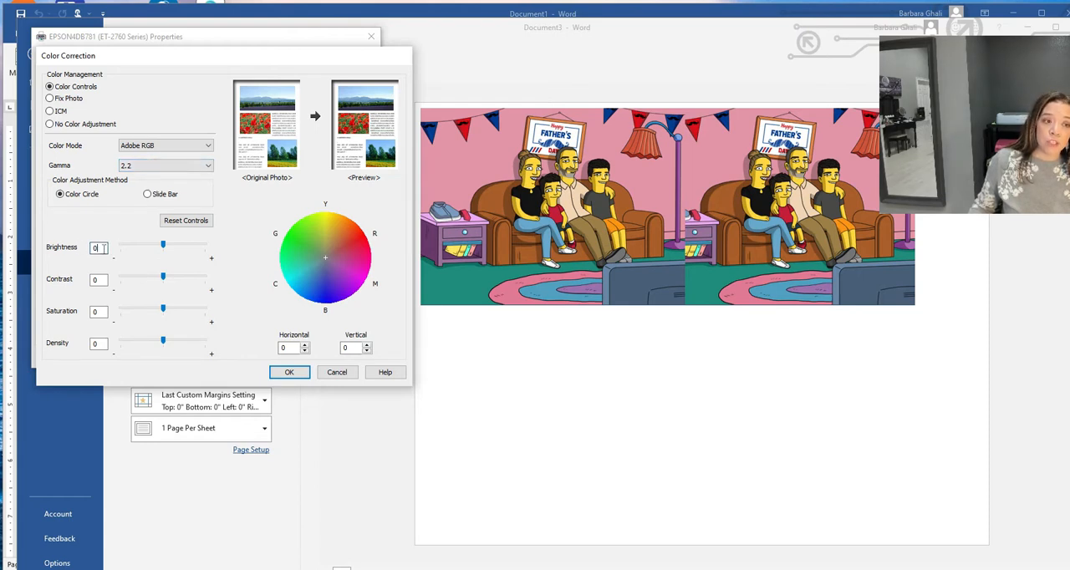
double_click(97, 248)
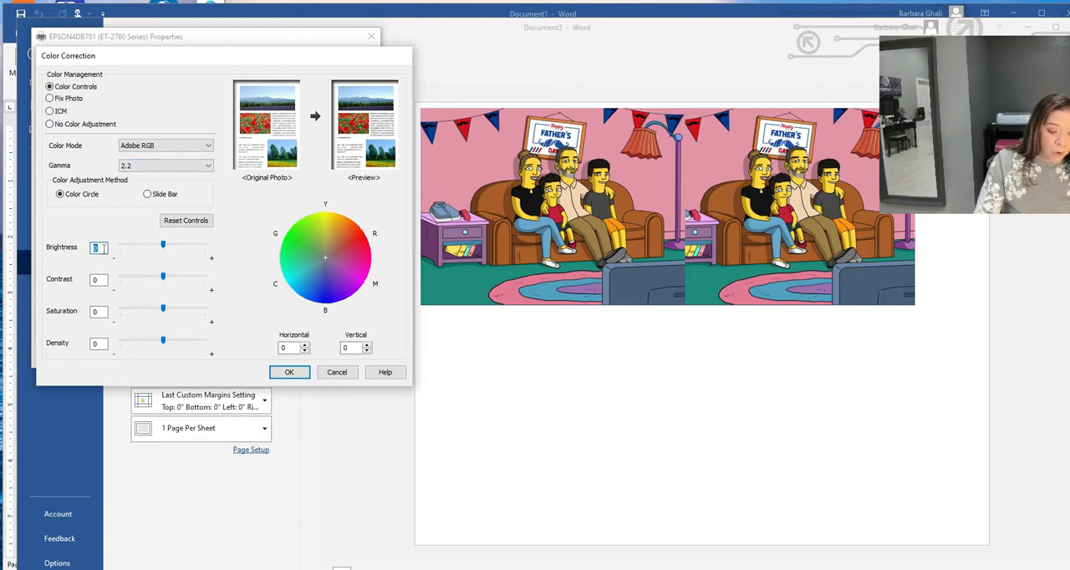
type("9")
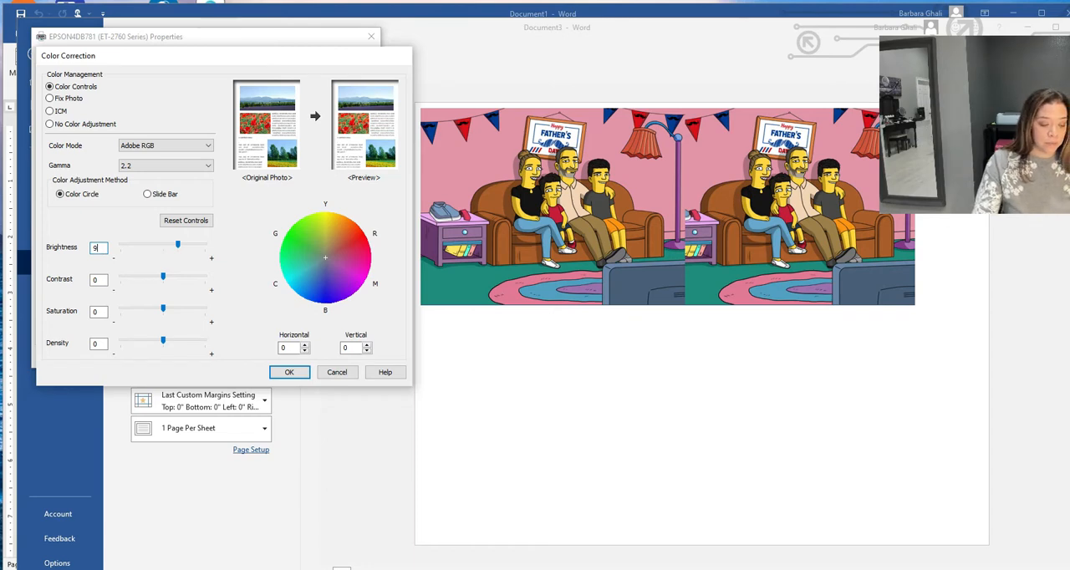
key("Tab")
key("Tab")
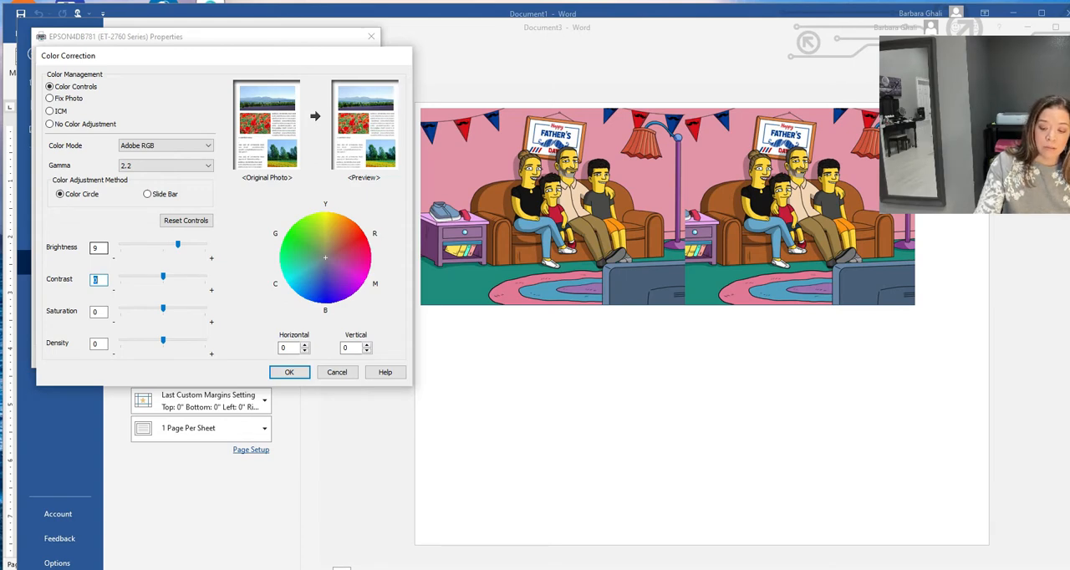
type("7")
key("Tab")
key("Tab")
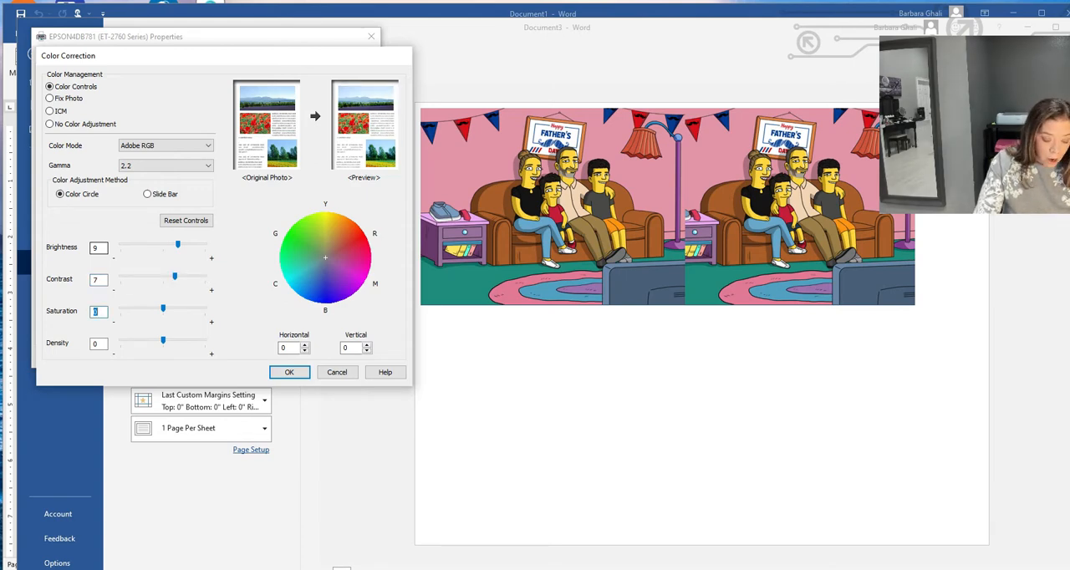
type("15")
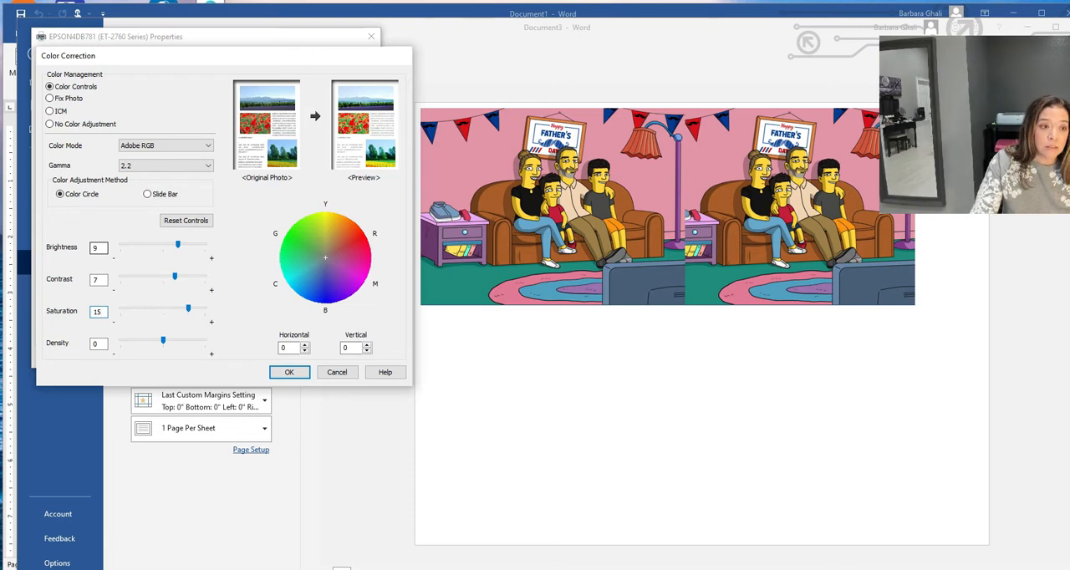
key("Tab")
key("Tab")
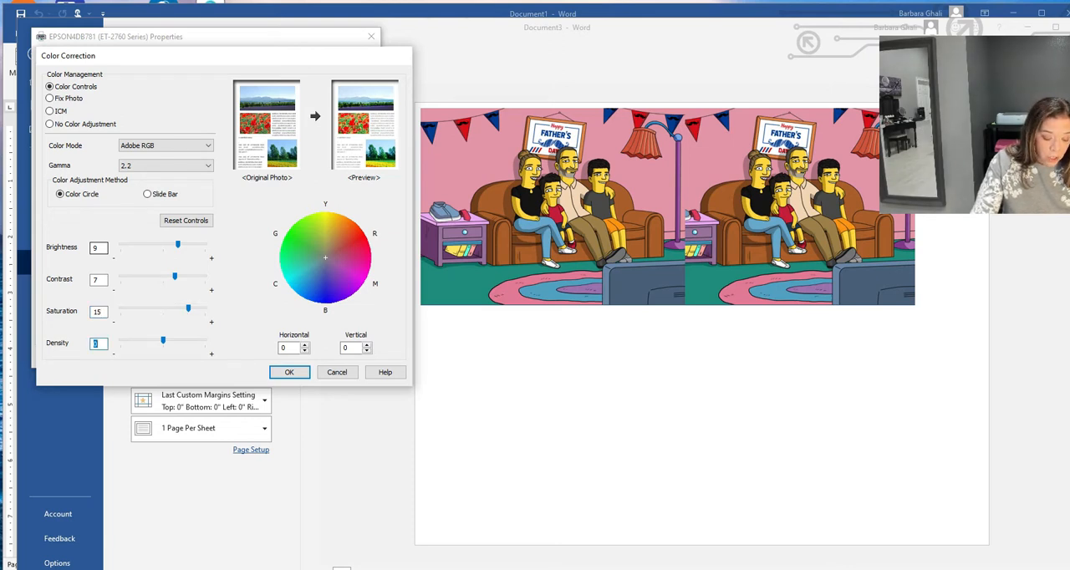
type("4")
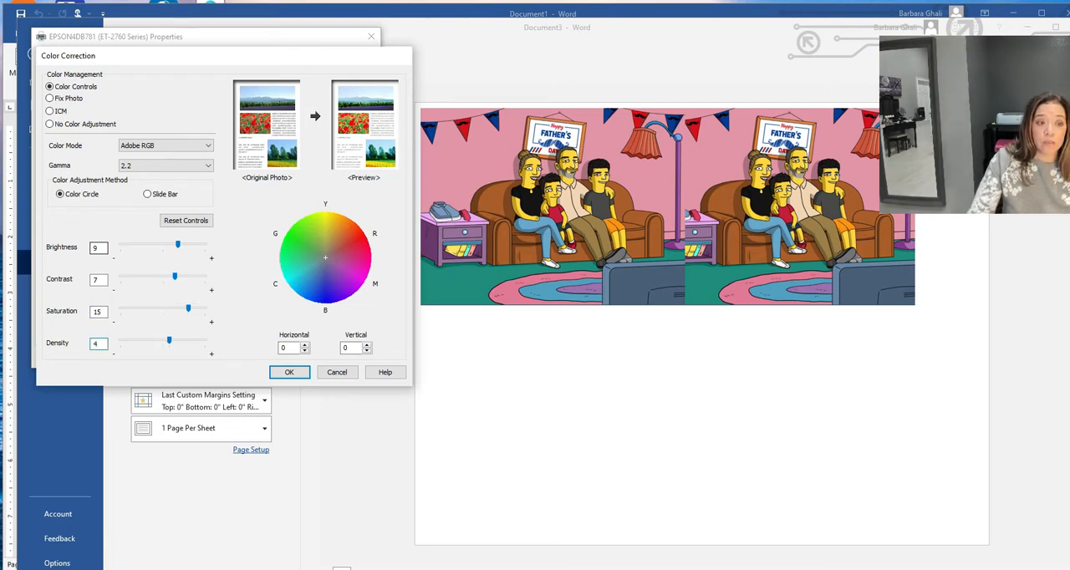
left_click(302, 374)
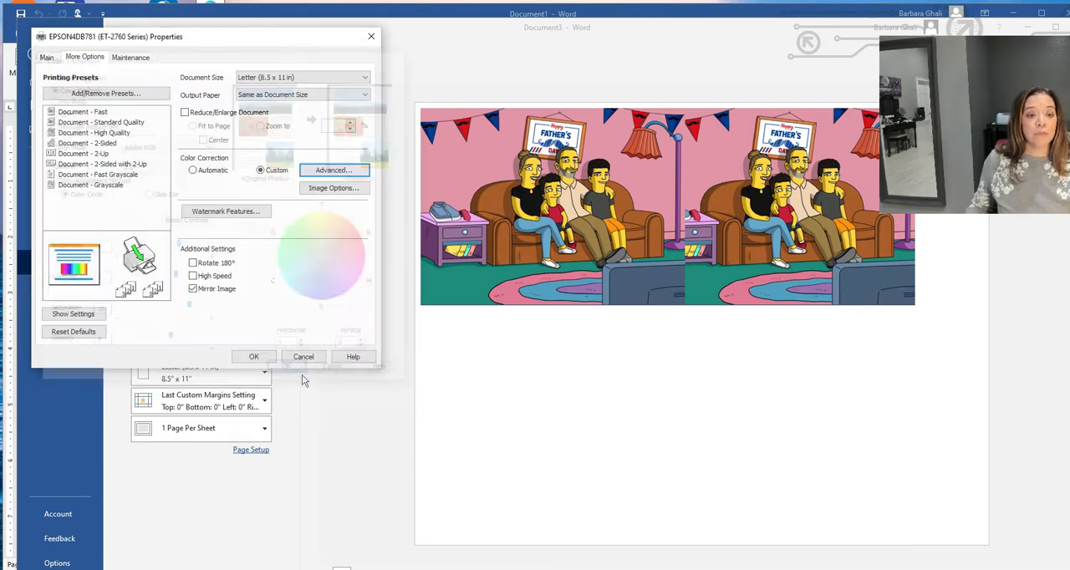
- Set the paper type to Premium Presentation Paper Matte and the quality to High, and accept the printer properties
left_click(46, 57)
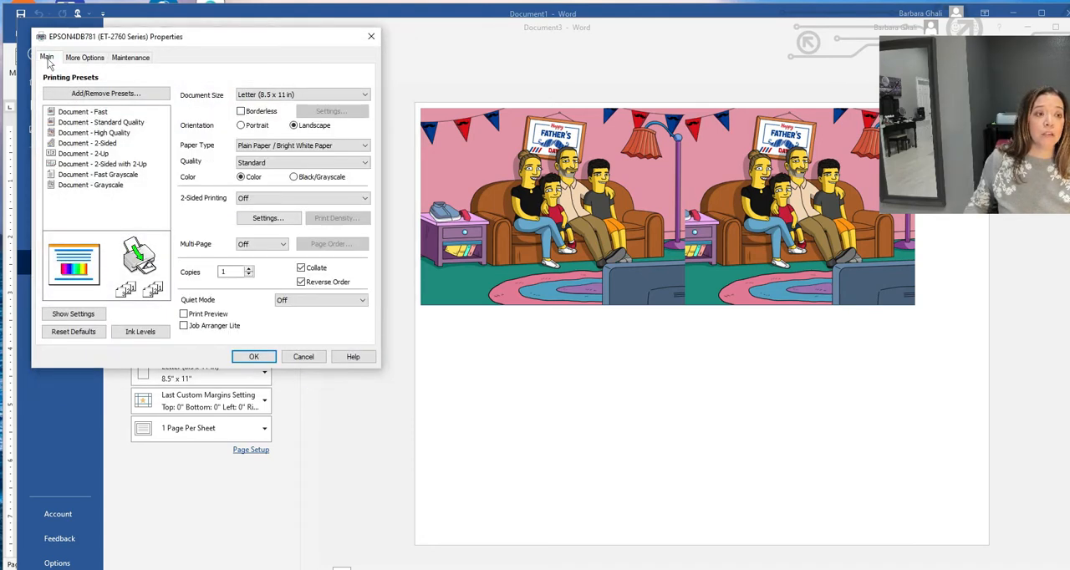
left_click(294, 146)
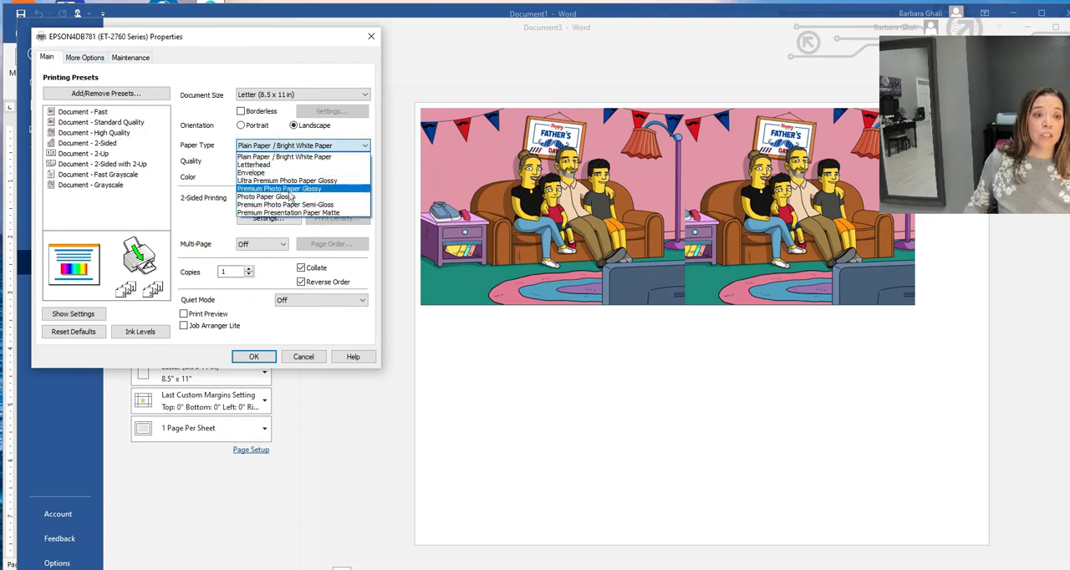
left_click(294, 212)
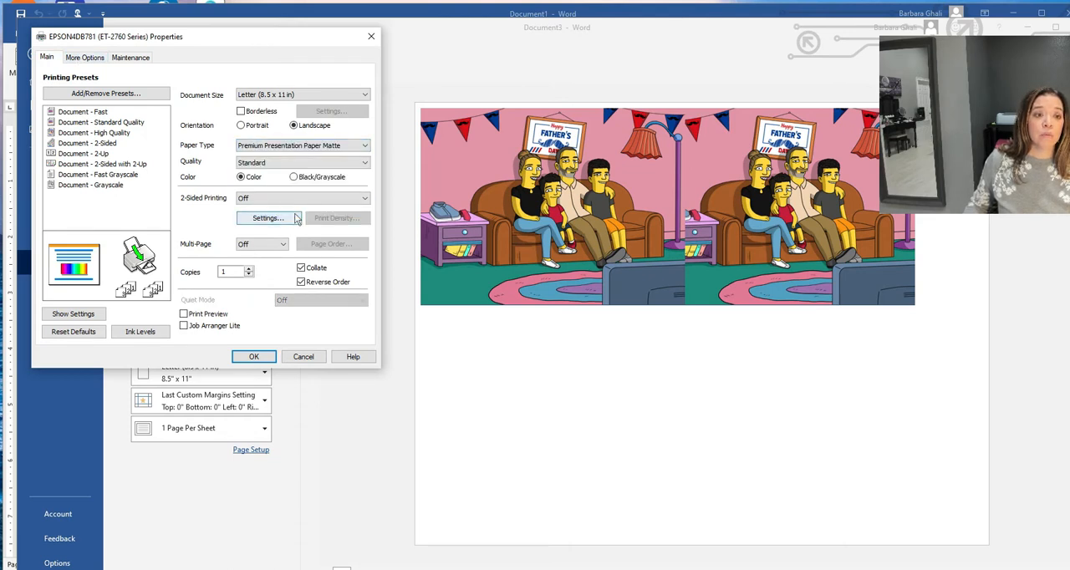
left_click(328, 166)
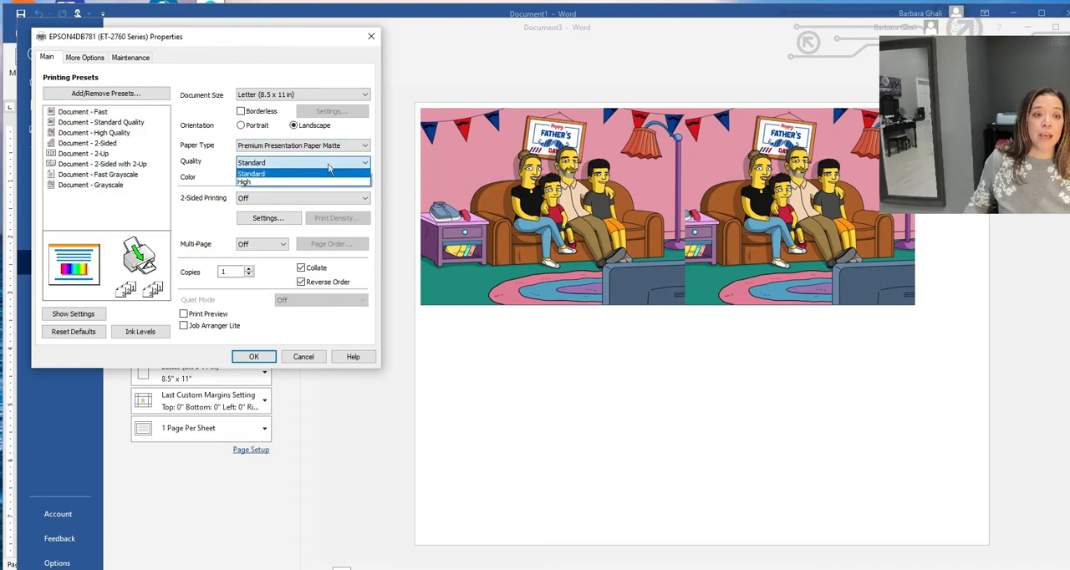
left_click(324, 181)
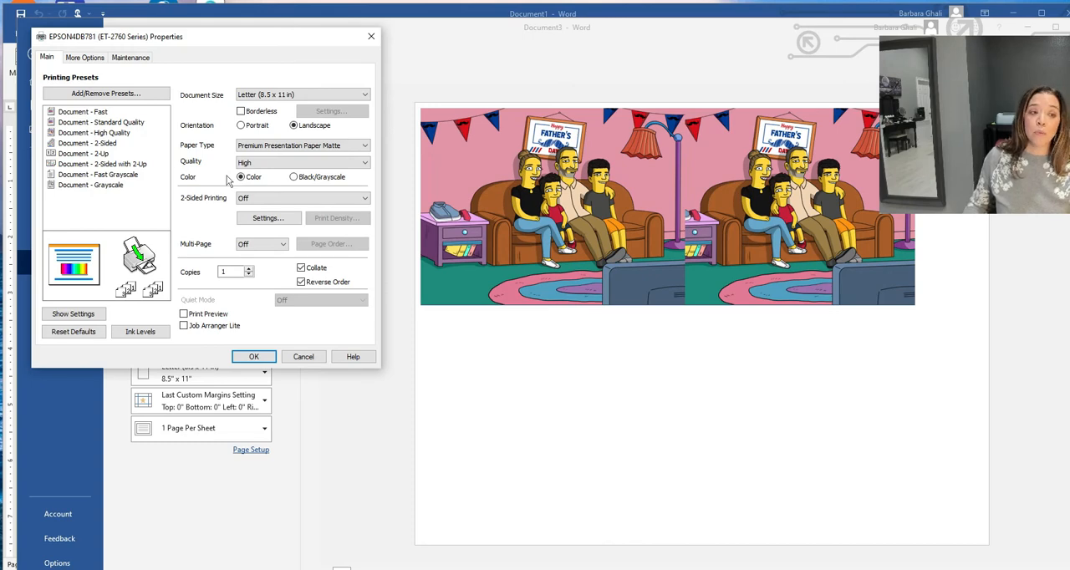
left_click(255, 357)
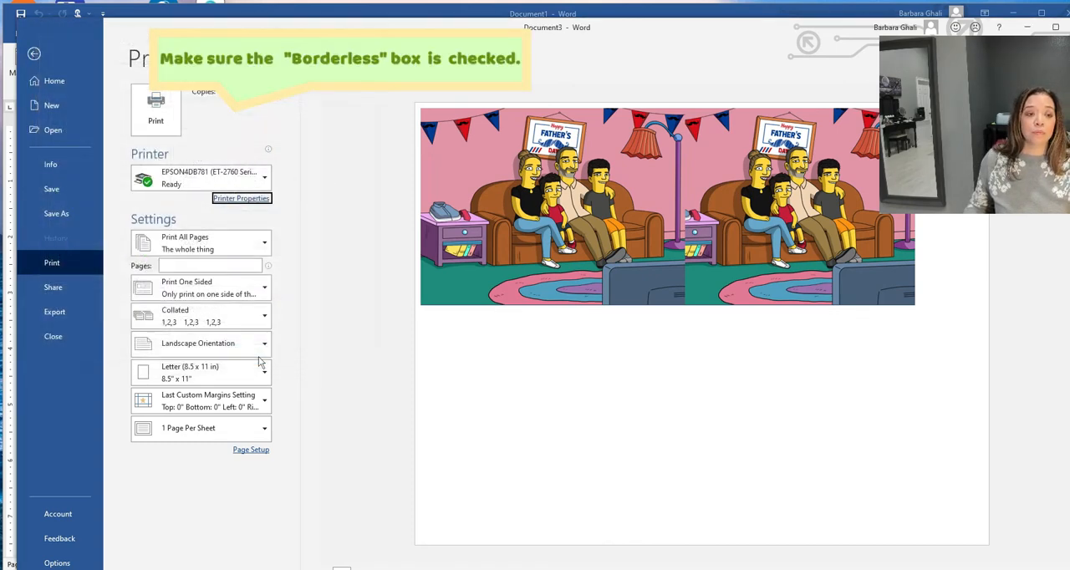